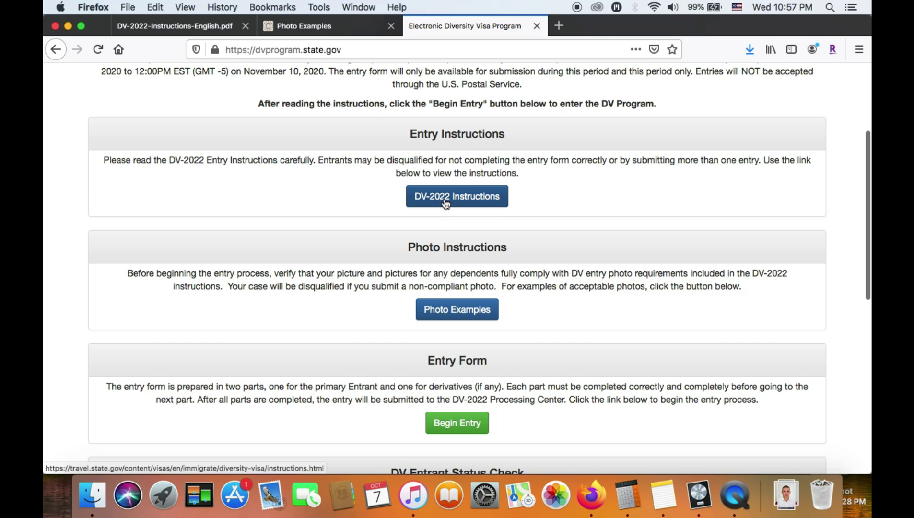
pyautogui.scroll(-2, 355, 388)
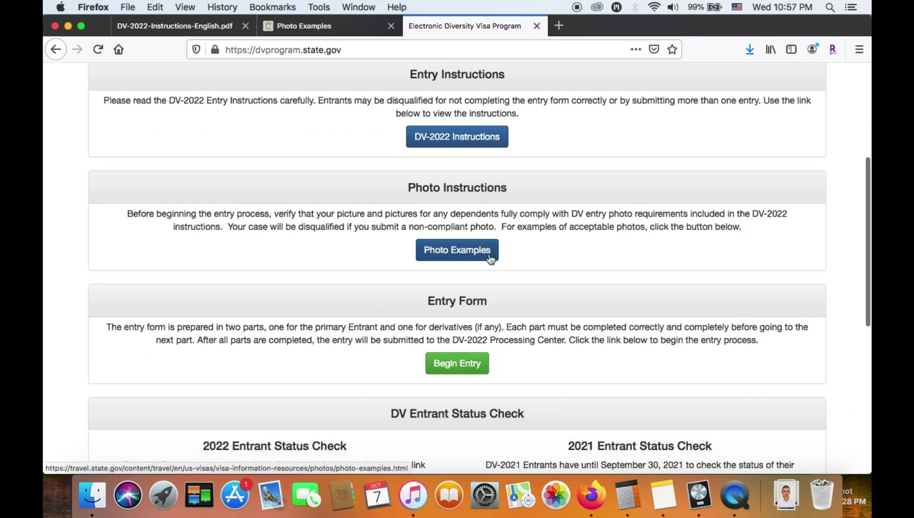
pyautogui.scroll(-2, 541, 345)
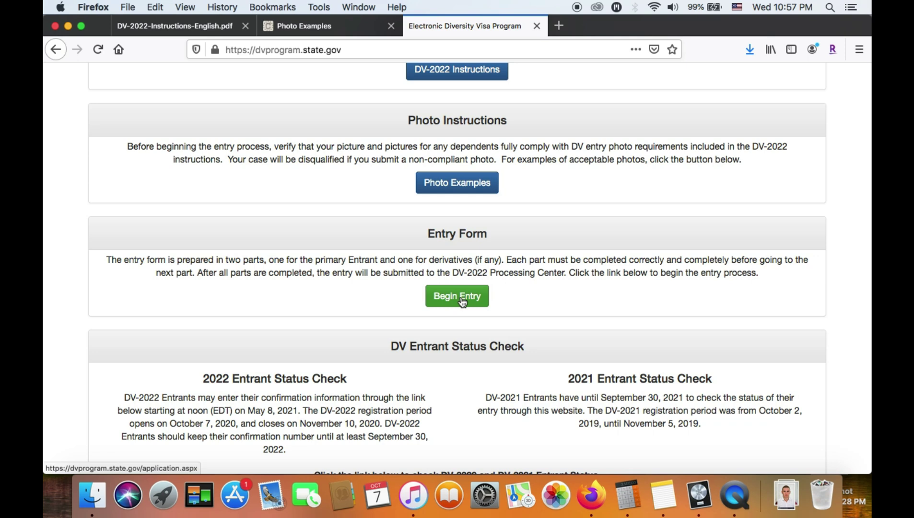
pyautogui.click(462, 300)
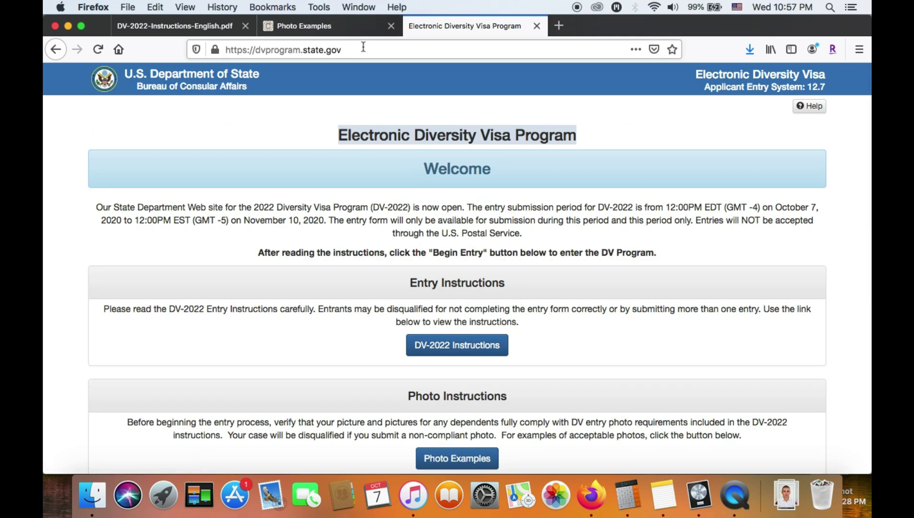
pyautogui.doubleClick(364, 48)
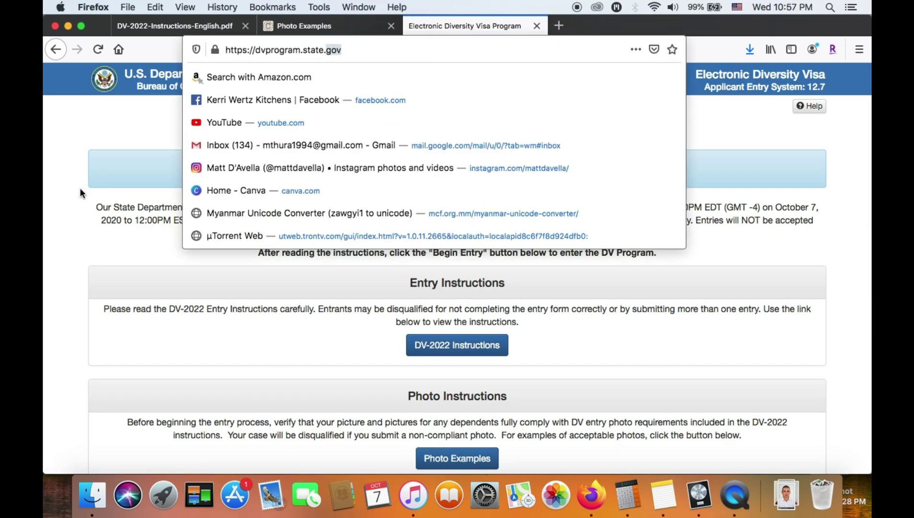
pyautogui.click(79, 187)
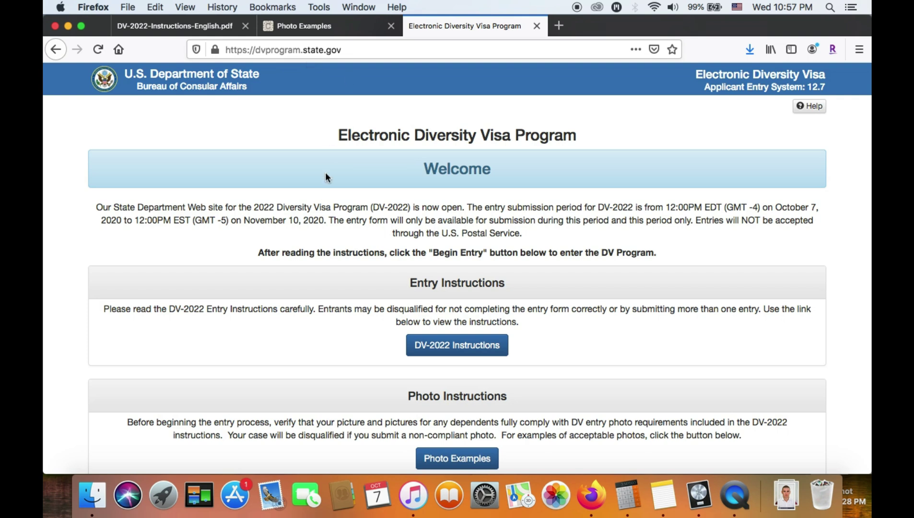
pyautogui.scroll(-3, 325, 304)
pyautogui.scroll(-4, 325, 304)
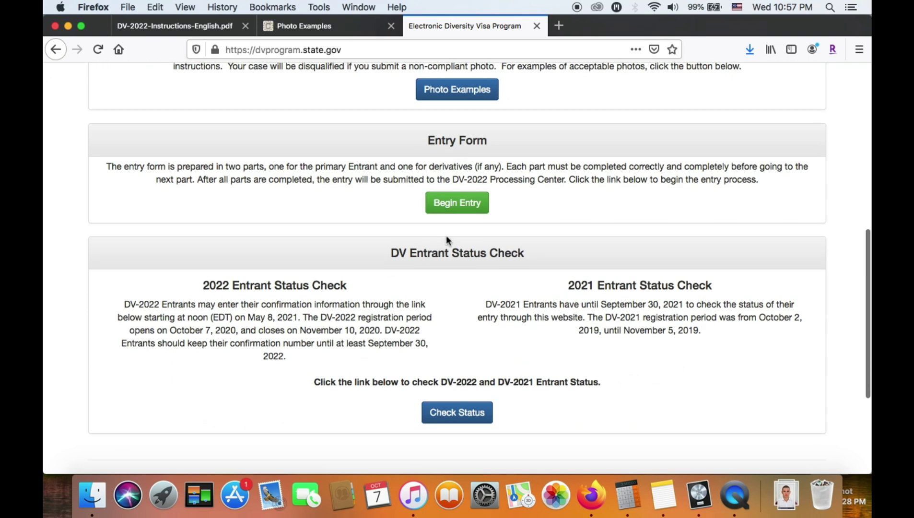
pyautogui.scroll(1, 323, 248)
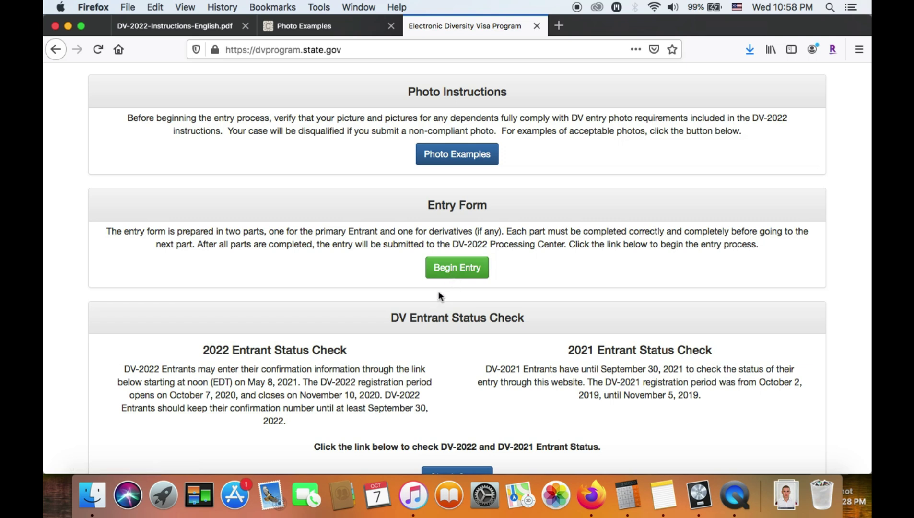
# Begin the DV entry and submit the authentication code shown in the picture
pyautogui.click(459, 274)
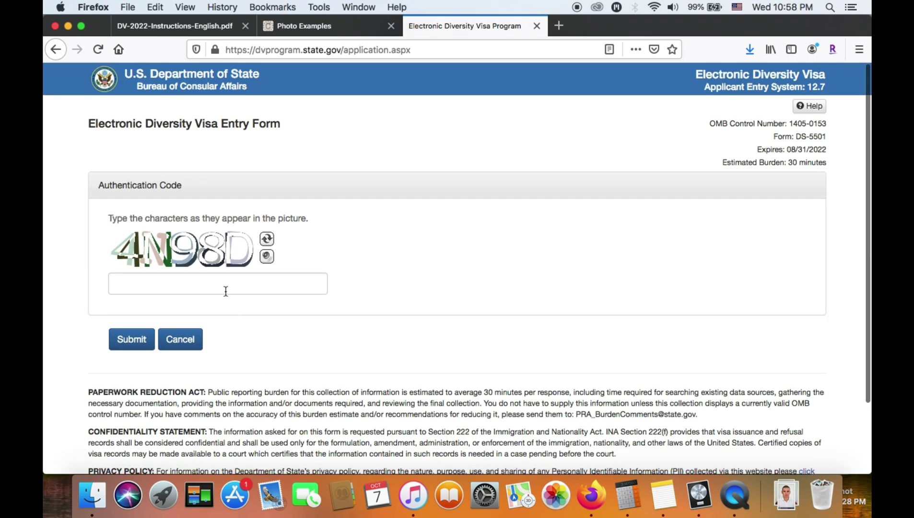
pyautogui.click(225, 289)
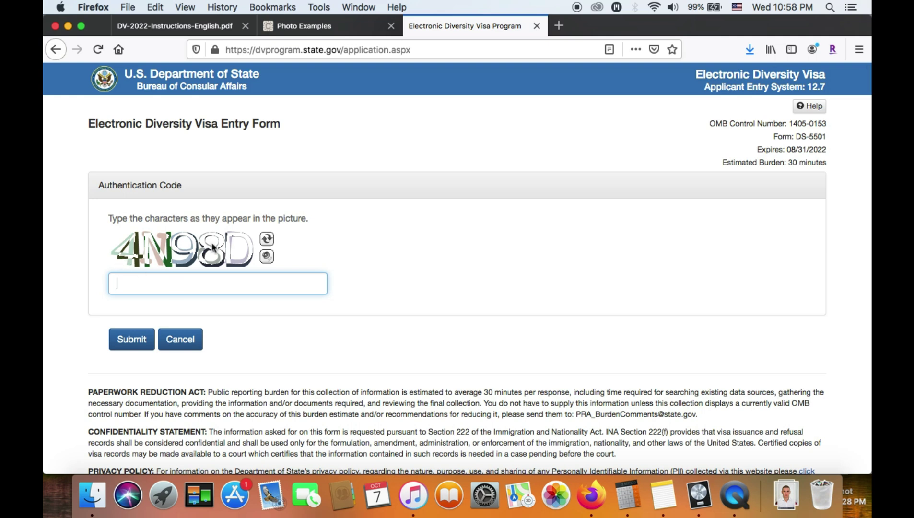
pyautogui.click(200, 287)
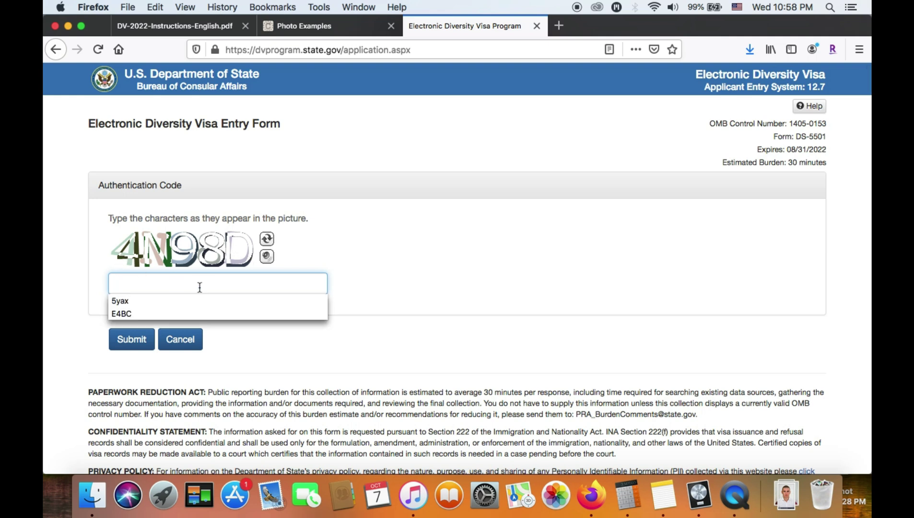
pyautogui.write('$')
pyautogui.press('BackSpace')
pyautogui.write('4')
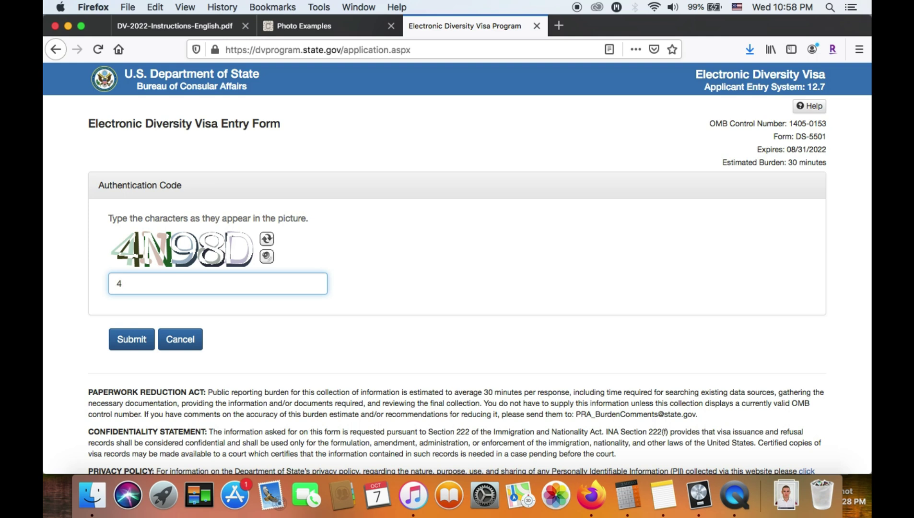
pyautogui.write('N98D')
pyautogui.click(130, 342)
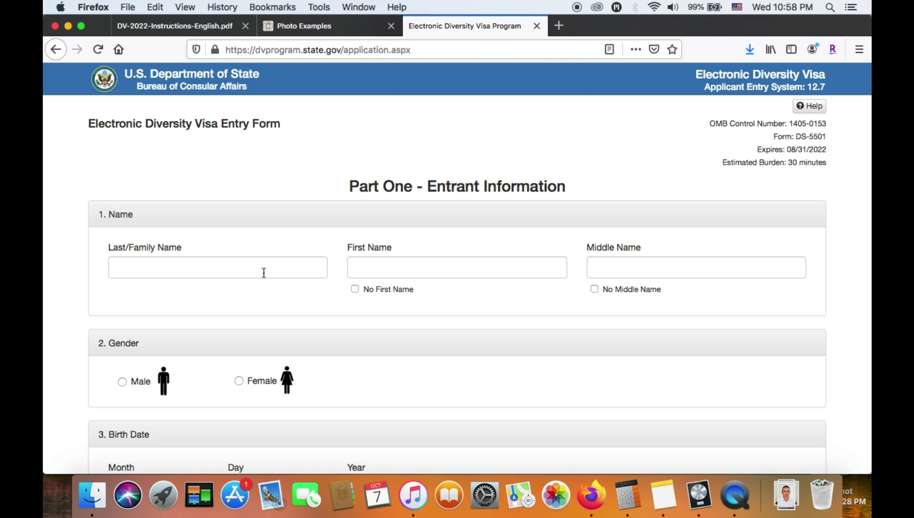
# Enter the entrant's first, middle and last names in the name fields
pyautogui.click(264, 272)
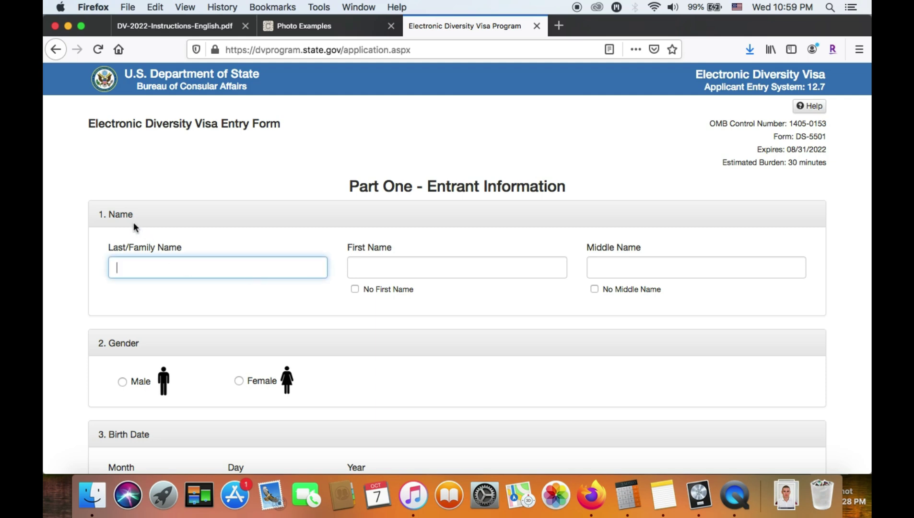
pyautogui.click(377, 268)
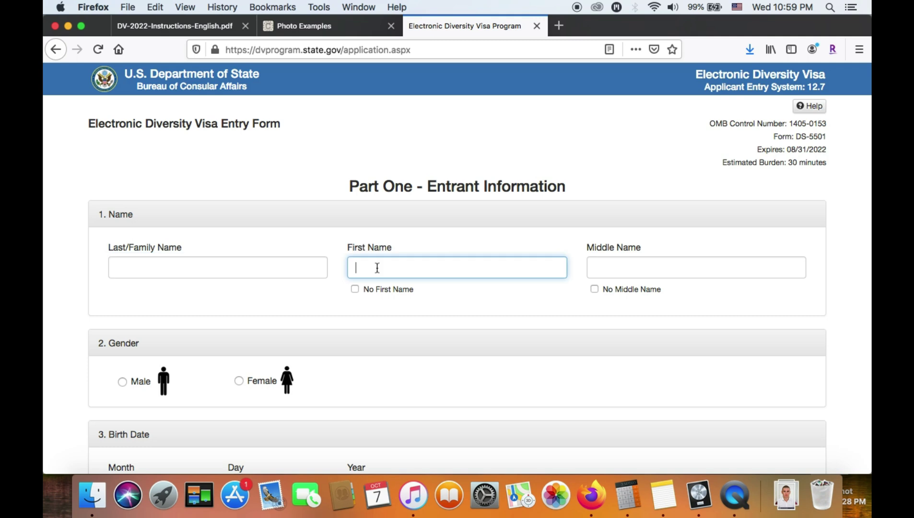
pyautogui.press('Tab')
pyautogui.click(621, 264)
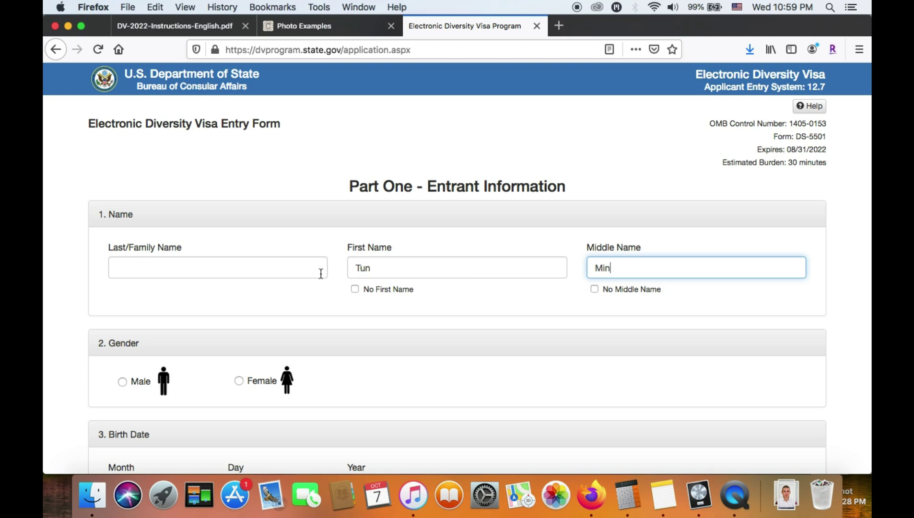
pyautogui.click(294, 269)
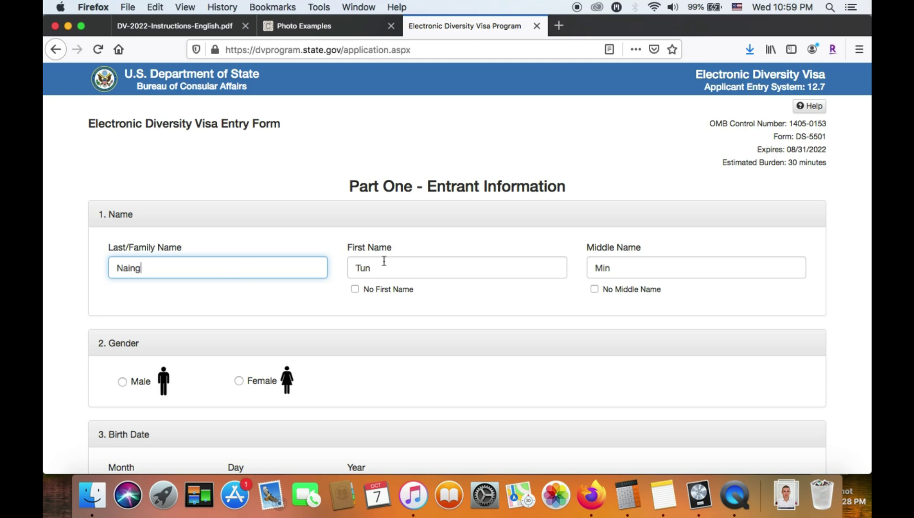
# Set the entrant's gender to Male
pyautogui.scroll(-3, 499, 303)
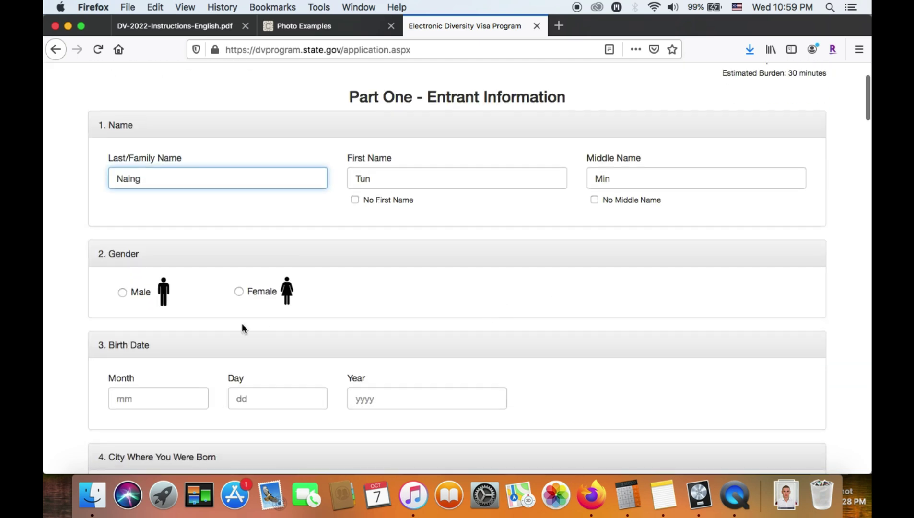
pyautogui.click(123, 292)
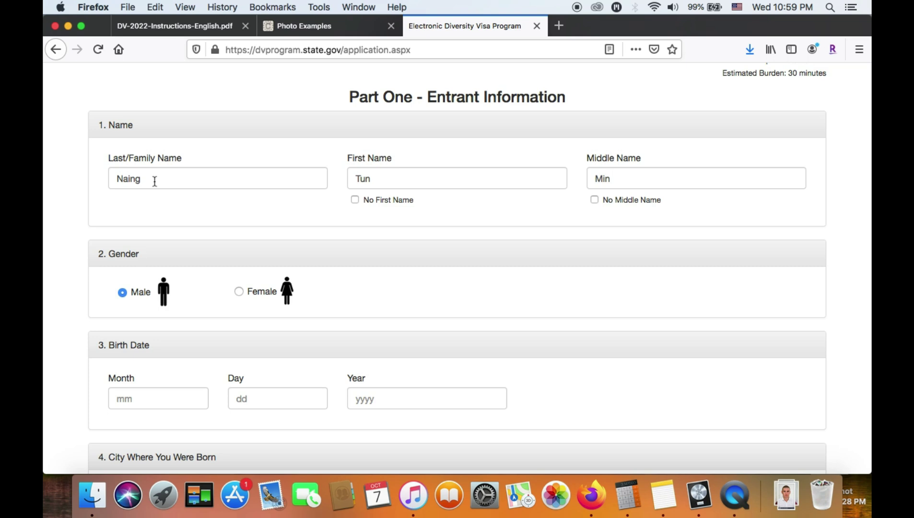
pyautogui.scroll(-2, 337, 311)
pyautogui.scroll(4, 335, 313)
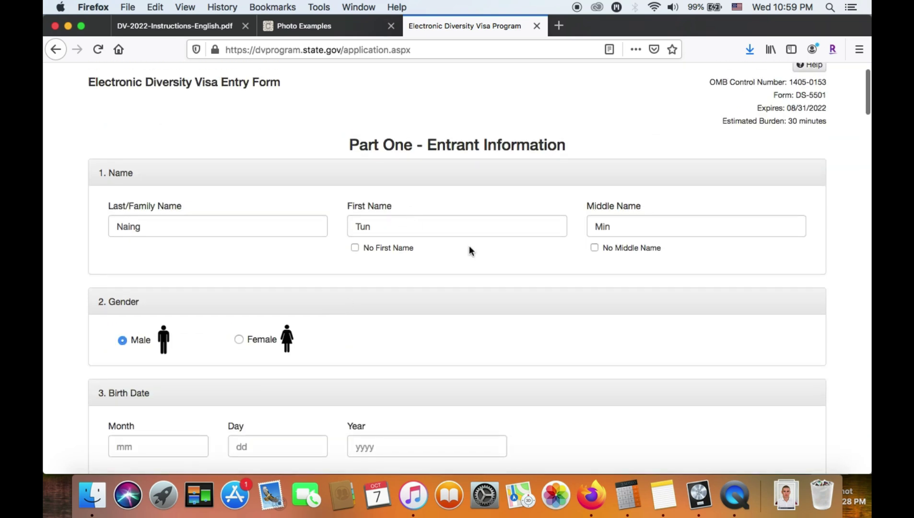
# Review the name entries and toggle No Middle Name on then back off
pyautogui.click(409, 228)
pyautogui.doubleClick(411, 229)
pyautogui.doubleClick(208, 228)
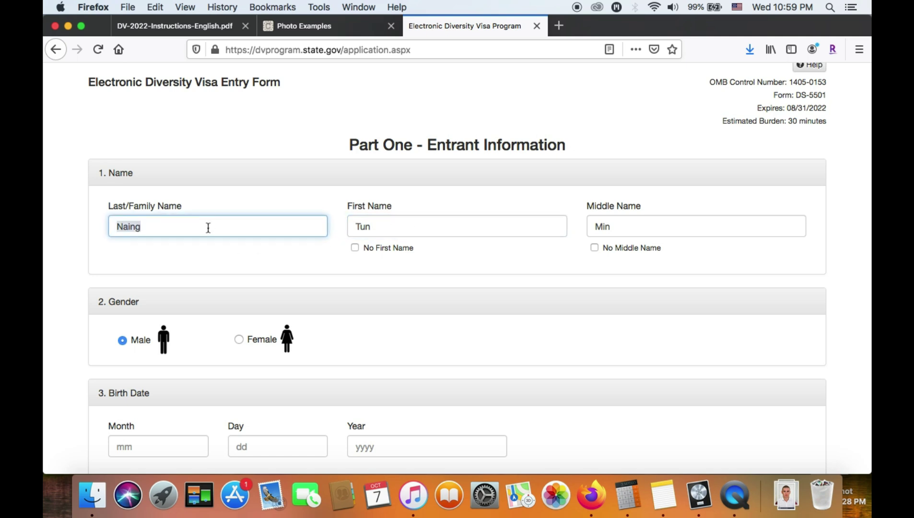
pyautogui.doubleClick(619, 226)
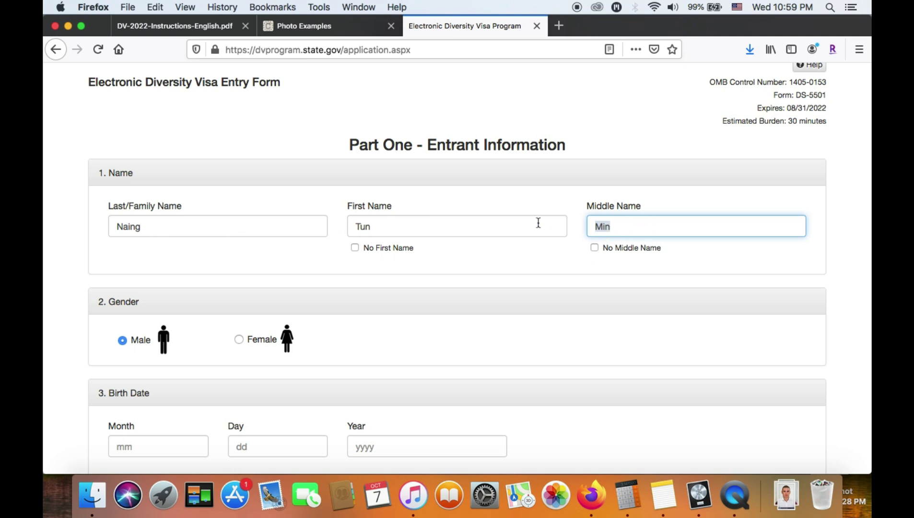
pyautogui.click(634, 260)
pyautogui.click(595, 248)
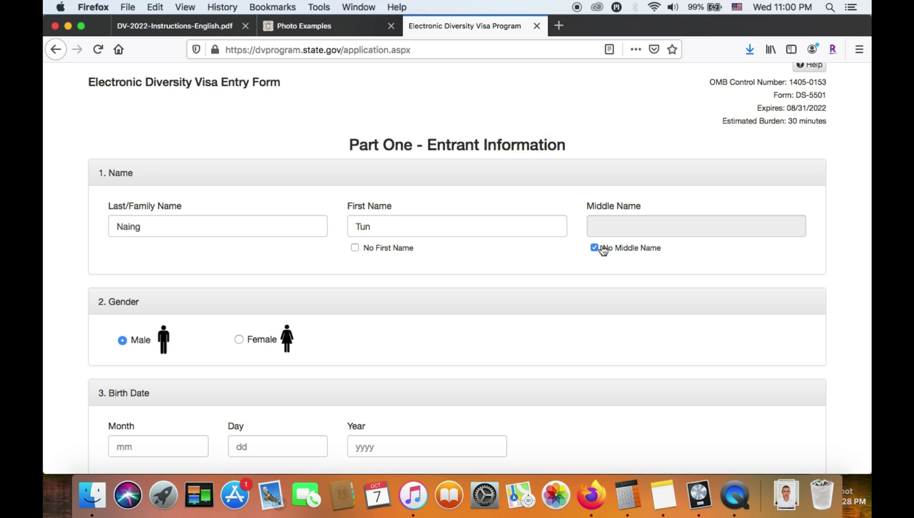
pyautogui.click(596, 248)
pyautogui.click(644, 230)
# Finish retyping the middle name and enter birth month 07
pyautogui.write('Min')
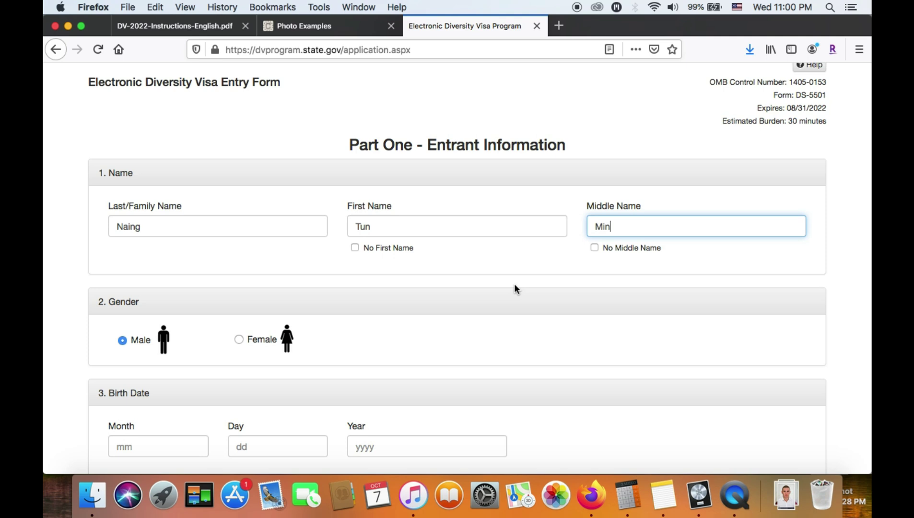
pyautogui.scroll(-5, 514, 289)
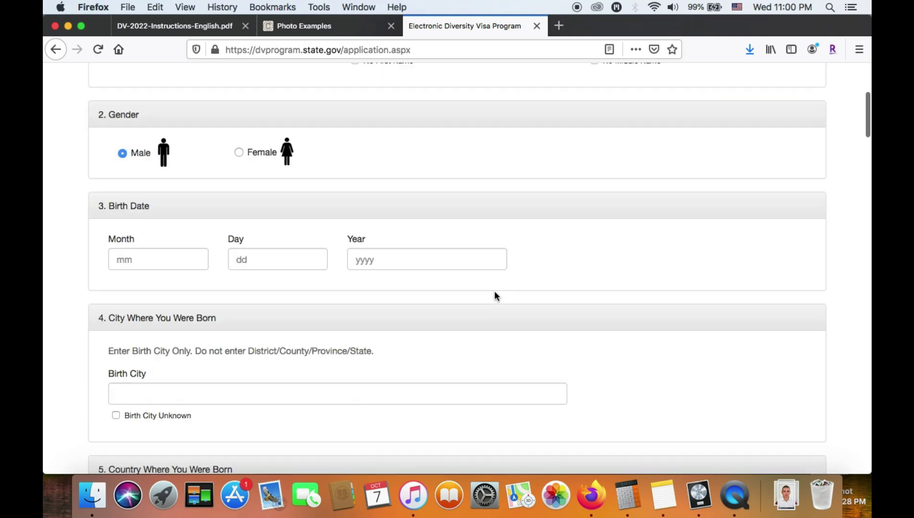
pyautogui.click(158, 226)
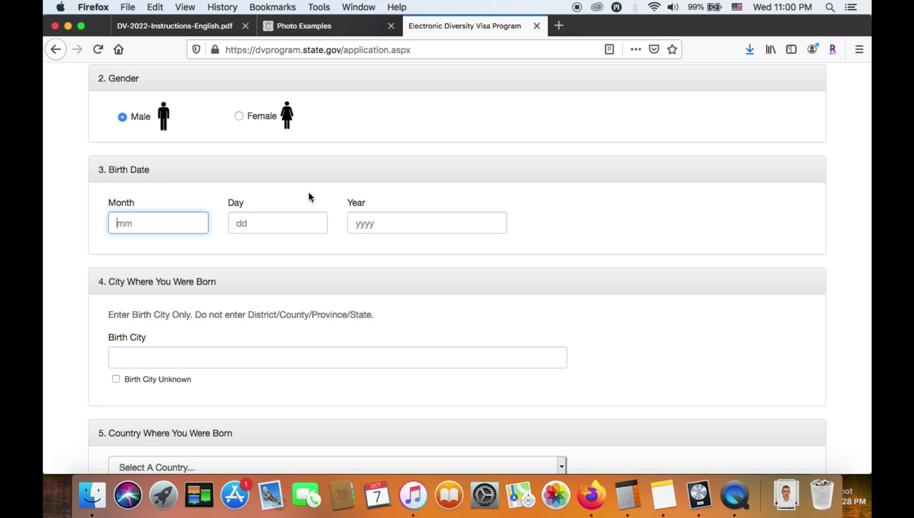
pyautogui.click(123, 202)
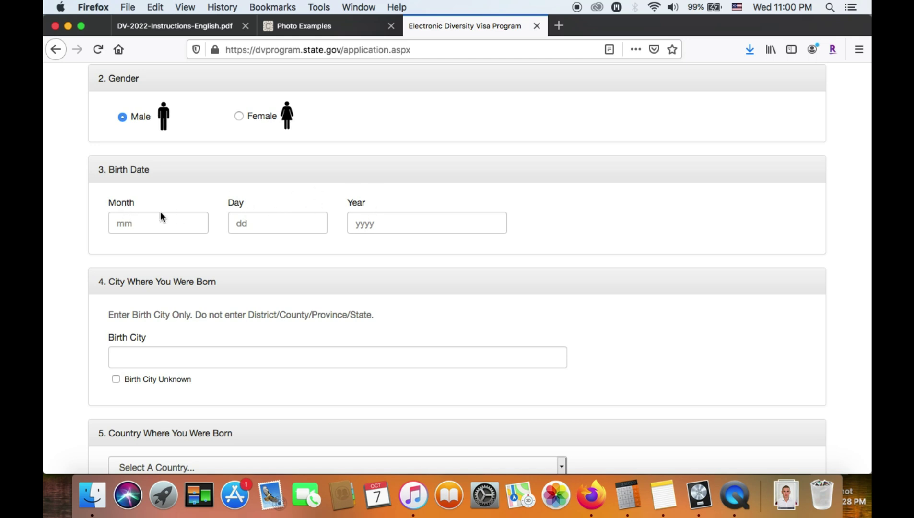
pyautogui.click(149, 225)
pyautogui.click(118, 225)
pyautogui.write('07')
# Enter birth day 08 and birth year 1993
pyautogui.scroll(3, 186, 278)
pyautogui.click(183, 292)
pyautogui.click(254, 292)
pyautogui.write('08')
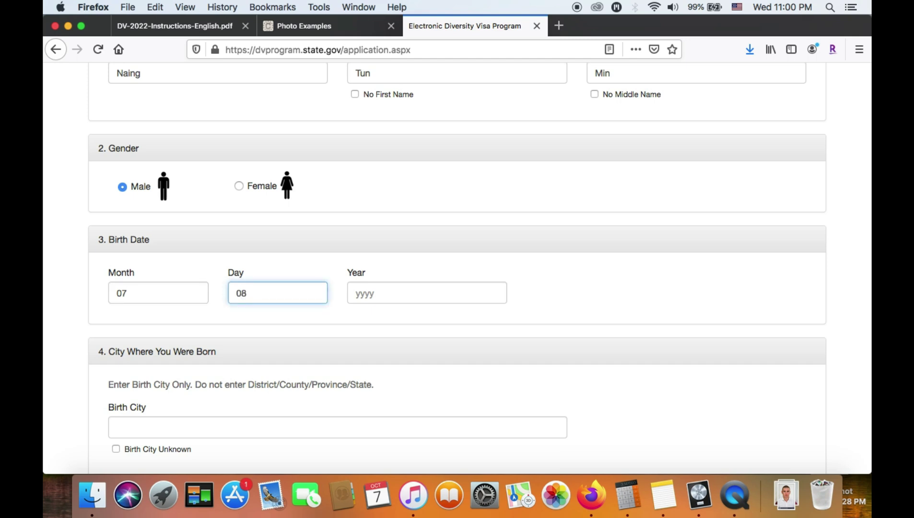
pyautogui.click(378, 299)
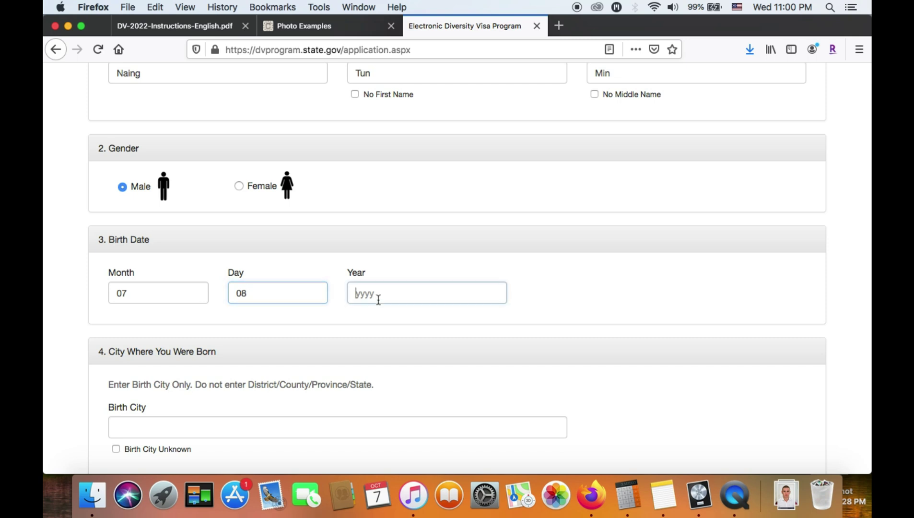
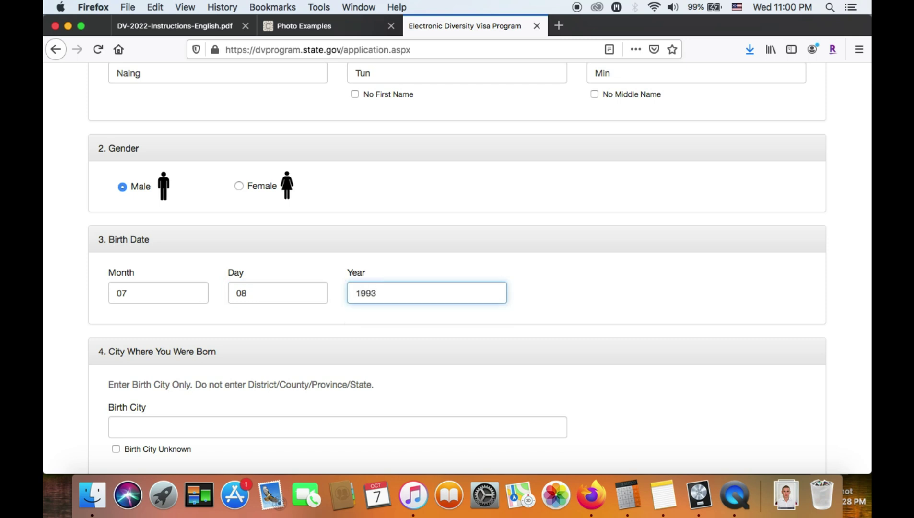
pyautogui.click(167, 290)
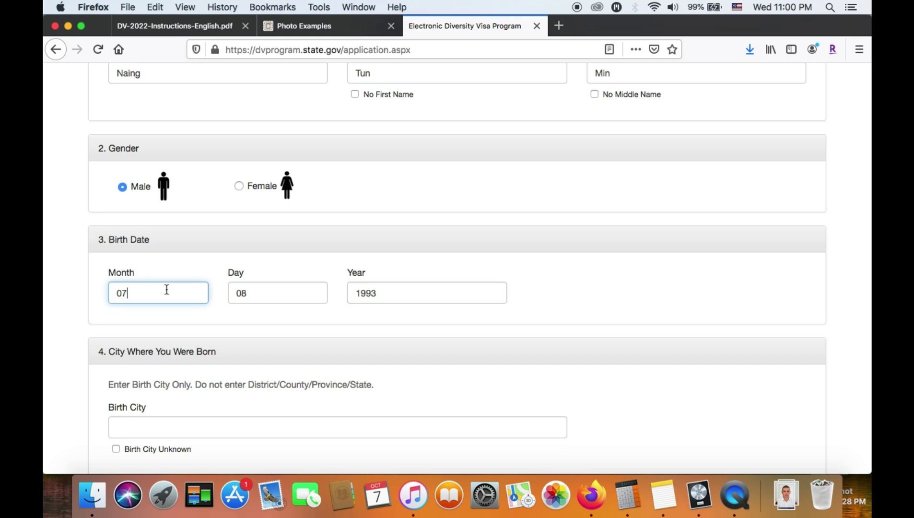
pyautogui.click(265, 290)
pyautogui.click(387, 298)
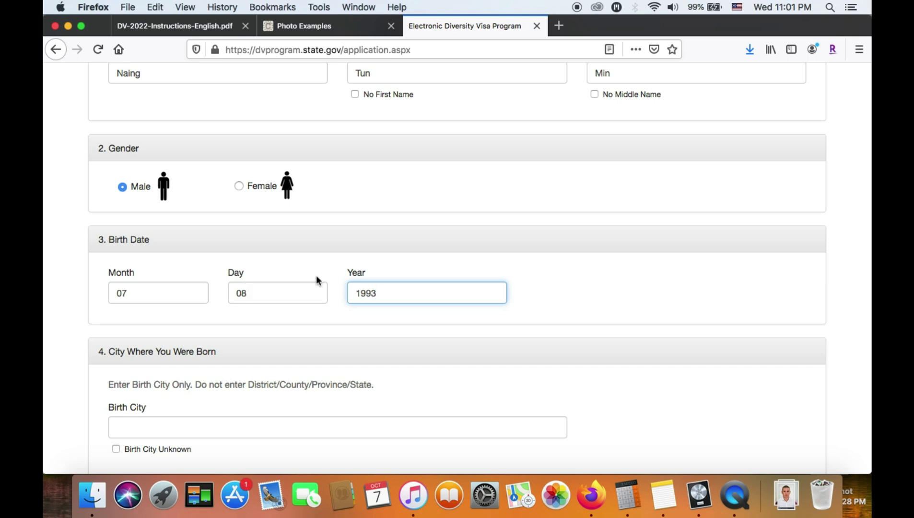
pyautogui.scroll(-5, 230, 330)
# Enter Thaketa as the birth city from the suggestion and highlight the birth city instructions
pyautogui.click(210, 276)
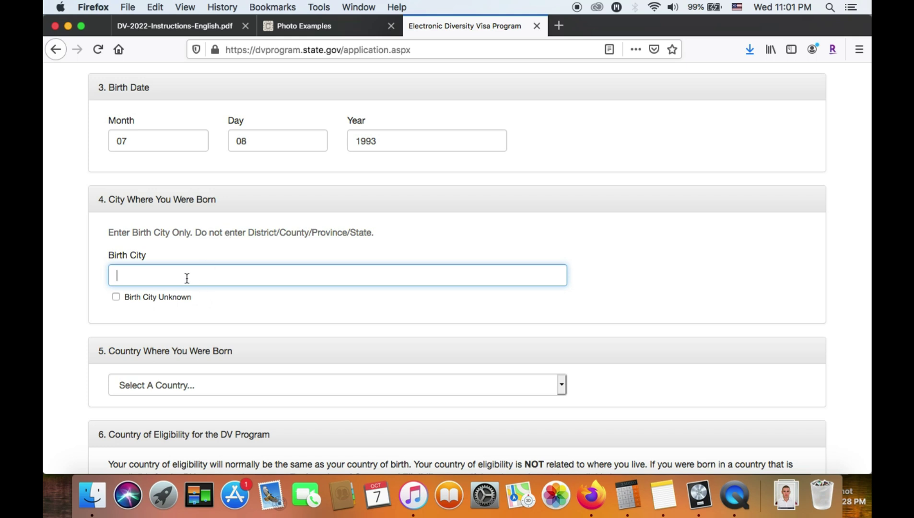
pyautogui.write('Thake')
pyautogui.click(199, 293)
pyautogui.moveTo(196, 235); pyautogui.dragTo(335, 233)
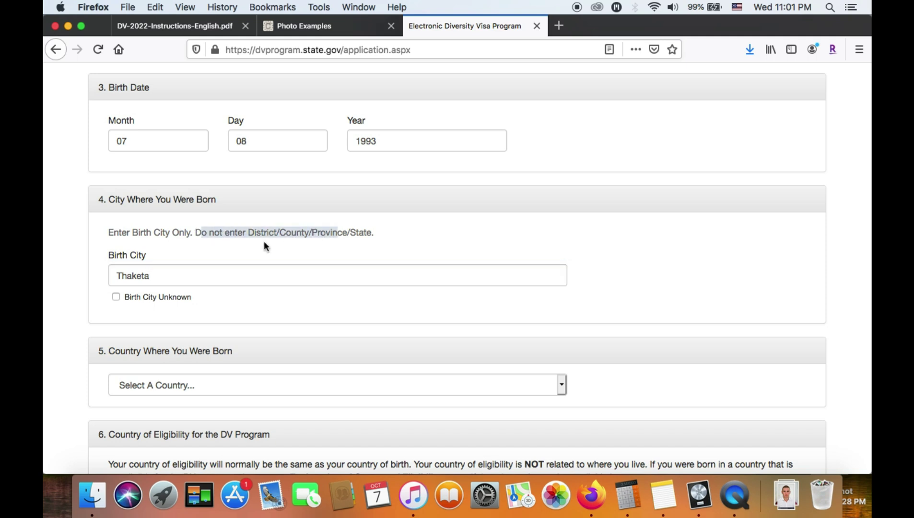
pyautogui.doubleClick(368, 234)
pyautogui.tripleClick(368, 234)
pyautogui.click(319, 237)
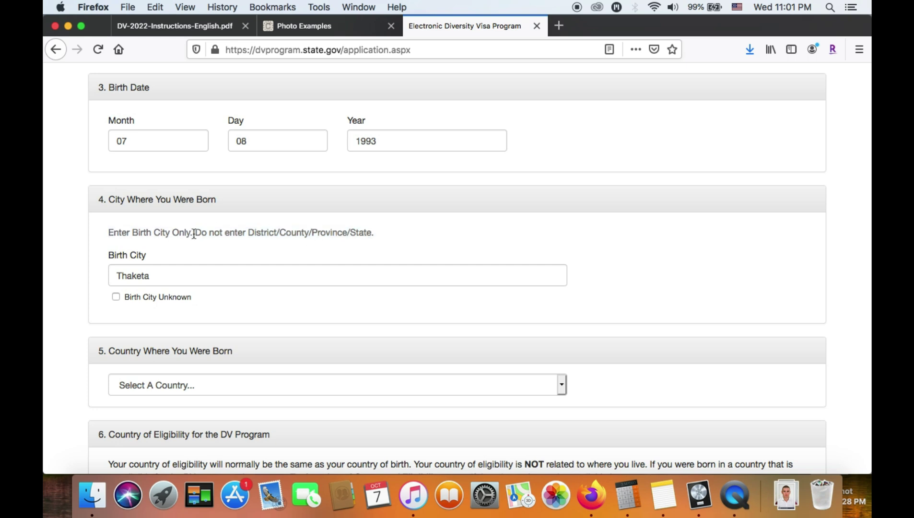
pyautogui.click(152, 276)
# Leave Birth City Unknown unticked and re-enter Thaketa from the suggestion list
pyautogui.scroll(-3, 64, 362)
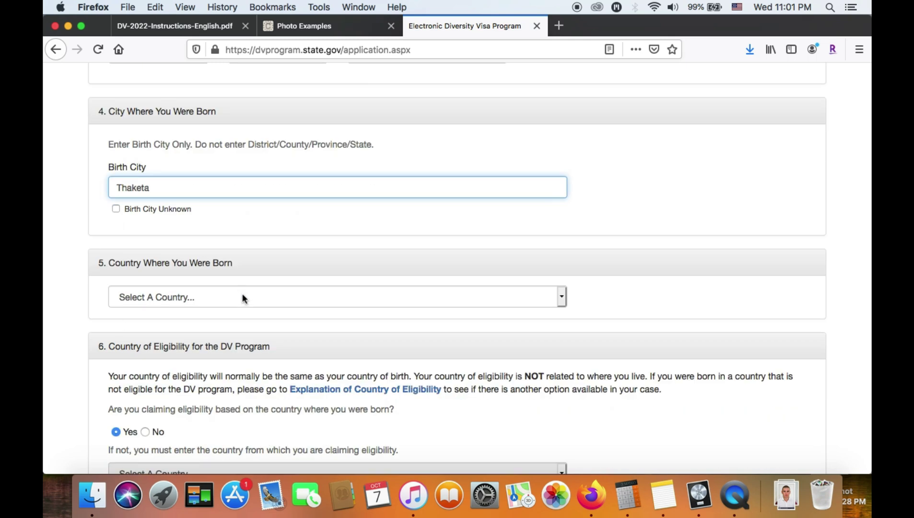
pyautogui.click(116, 208)
pyautogui.click(116, 209)
pyautogui.click(141, 191)
pyautogui.write('Thaketa')
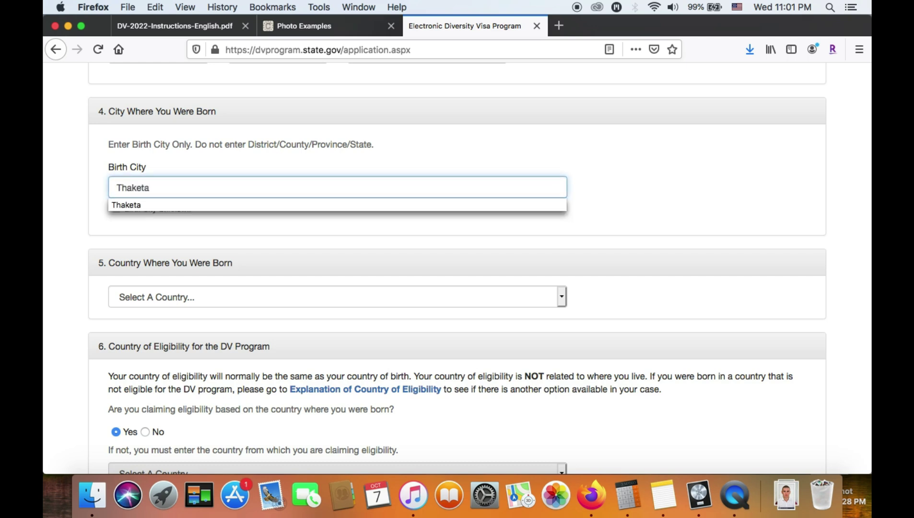
pyautogui.click(45, 220)
pyautogui.scroll(-3, 292, 237)
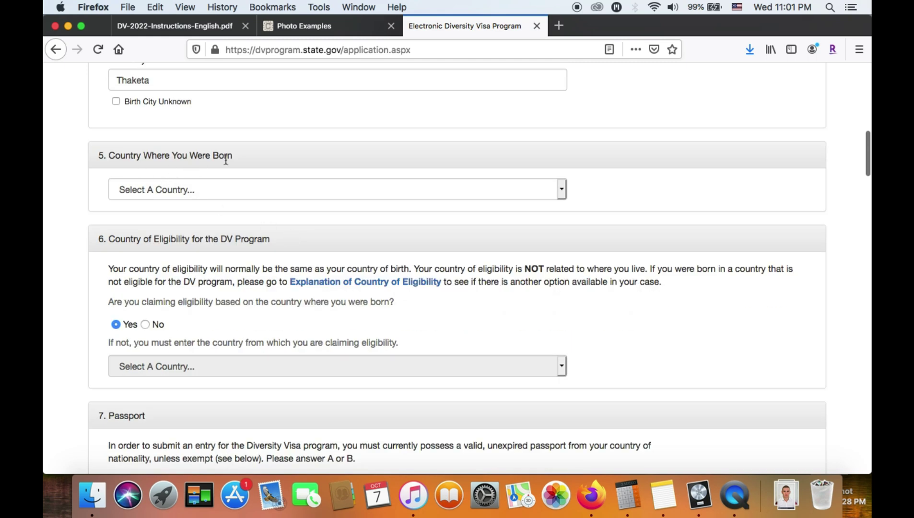
# Choose Burma as the country of birth, keeping Yes for eligibility through it
pyautogui.click(243, 190)
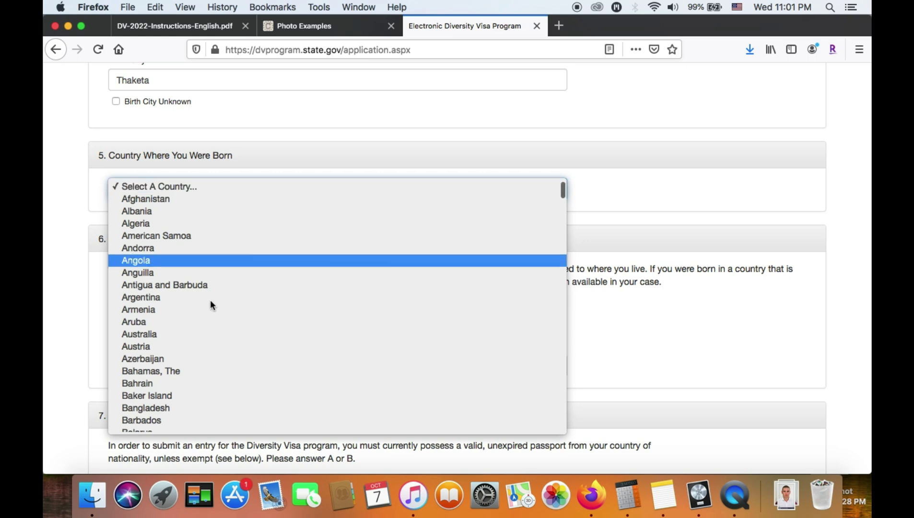
pyautogui.scroll(-5, 205, 347)
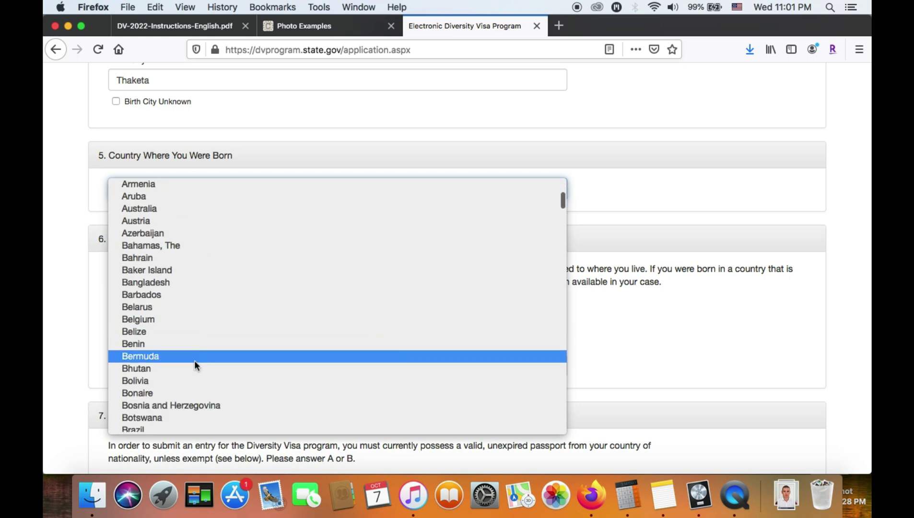
pyautogui.scroll(-3, 186, 360)
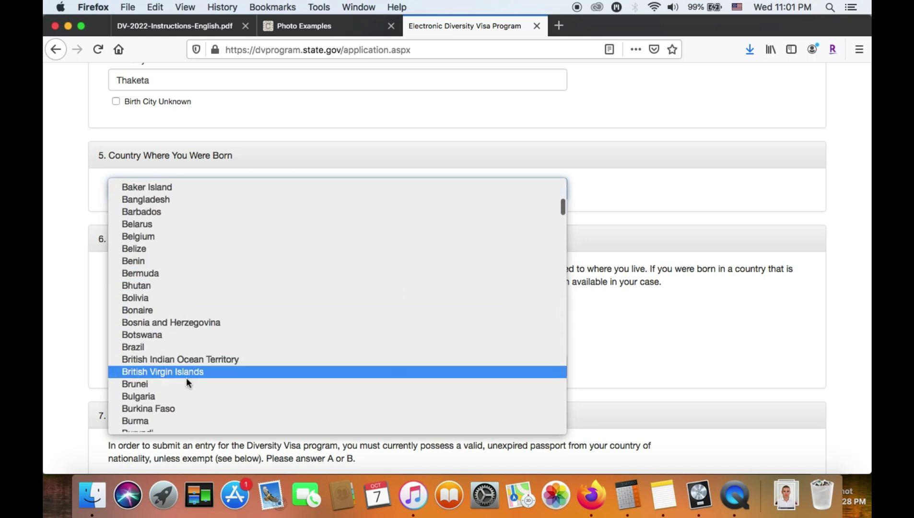
pyautogui.scroll(-1, 184, 400)
pyautogui.click(178, 400)
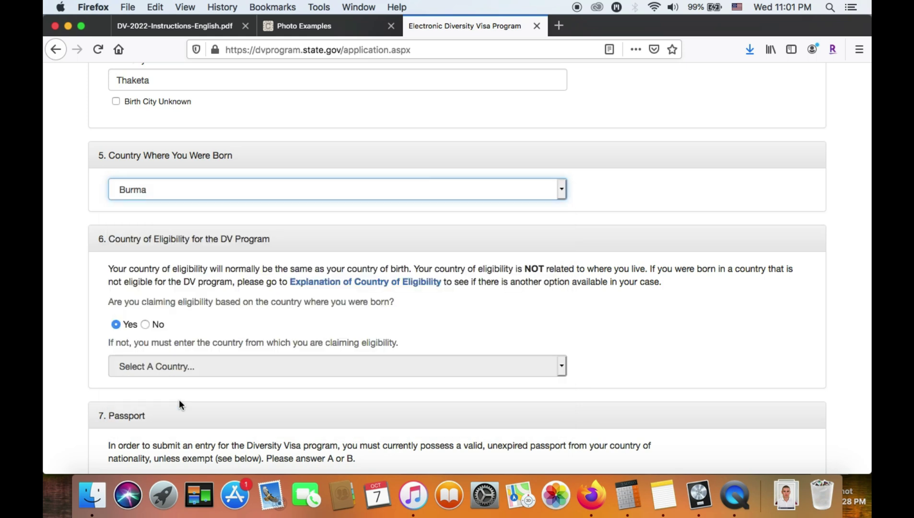
pyautogui.tripleClick(109, 157)
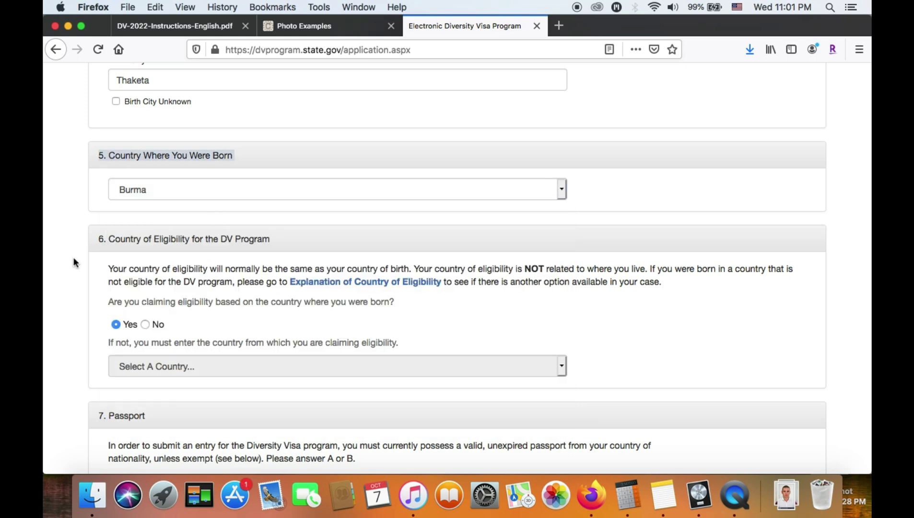
pyautogui.scroll(-3, 67, 282)
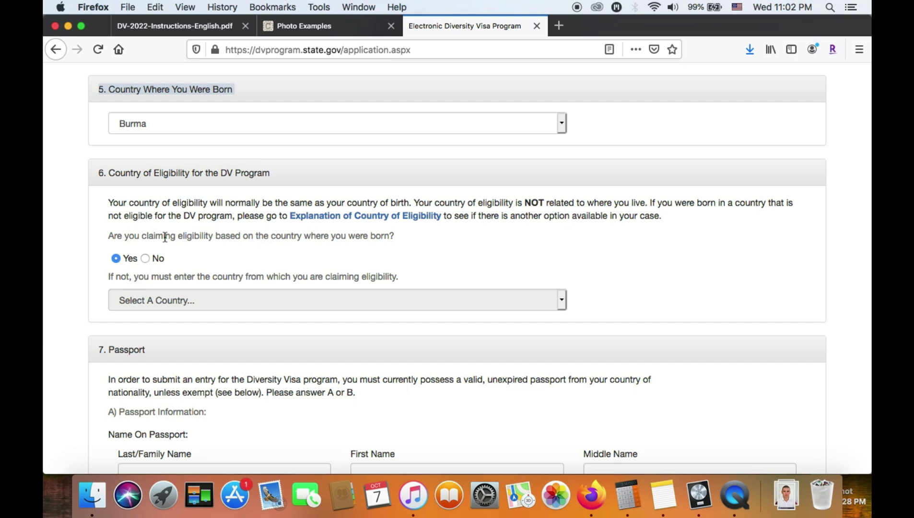
pyautogui.click(164, 236)
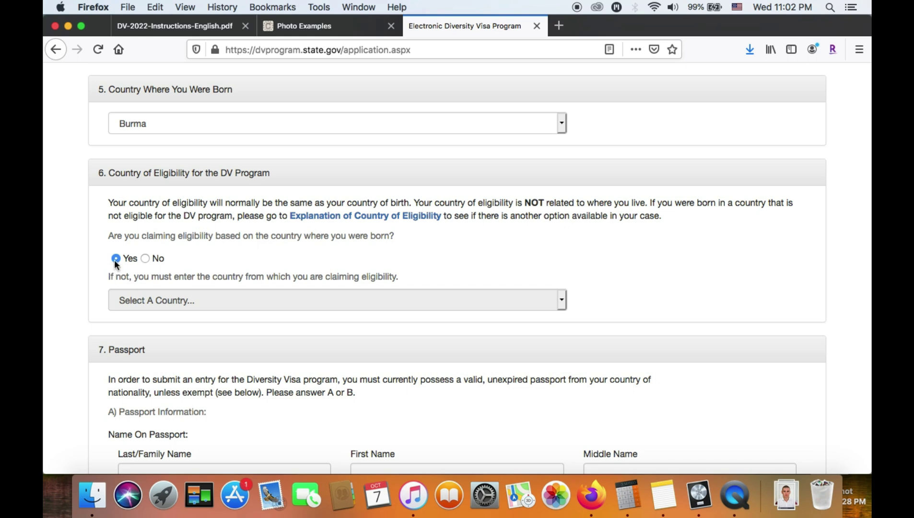
pyautogui.scroll(-5, 81, 286)
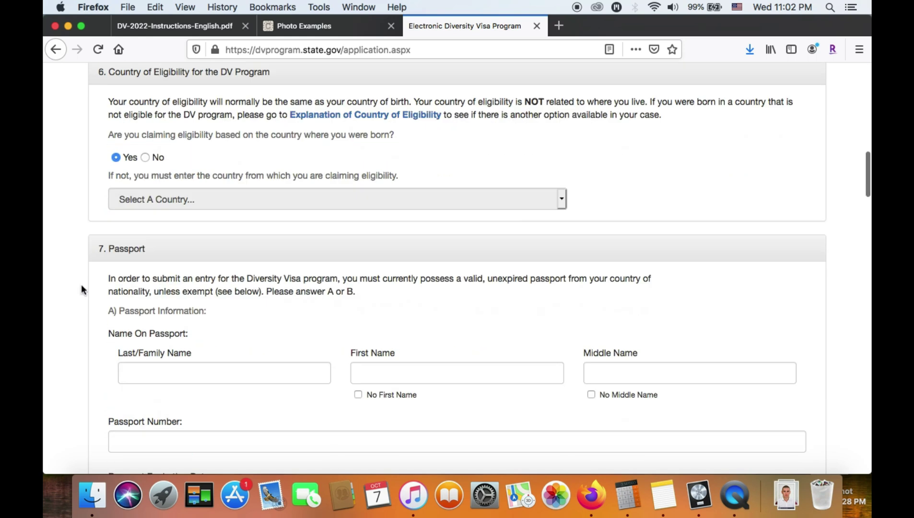
# Enter the entrant's first and middle names in the Name On Passport fields
pyautogui.scroll(-2, 81, 285)
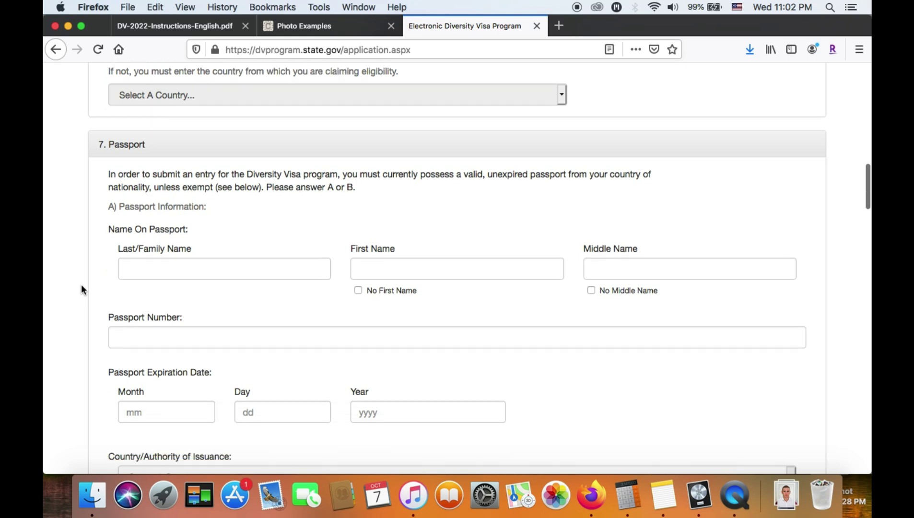
pyautogui.click(146, 248)
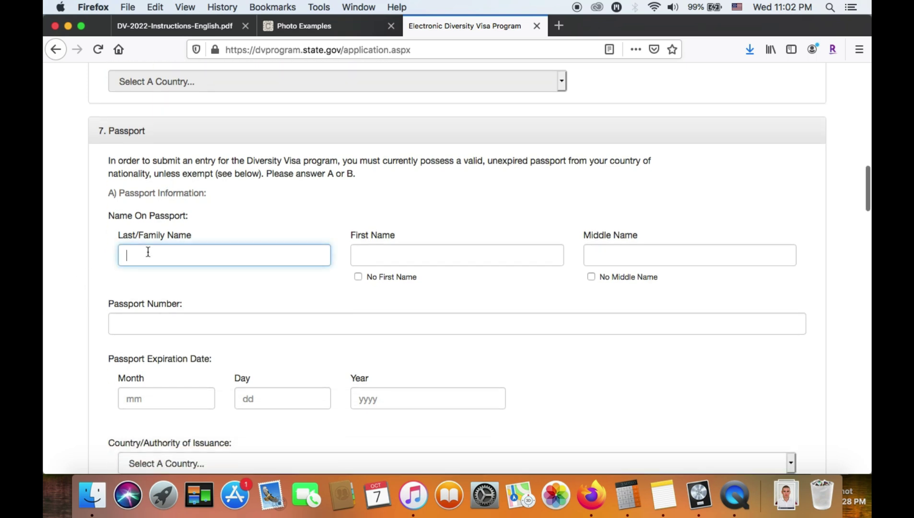
pyautogui.scroll(20, 255, 225)
pyautogui.scroll(-2, 256, 226)
pyautogui.scroll(-15, 255, 225)
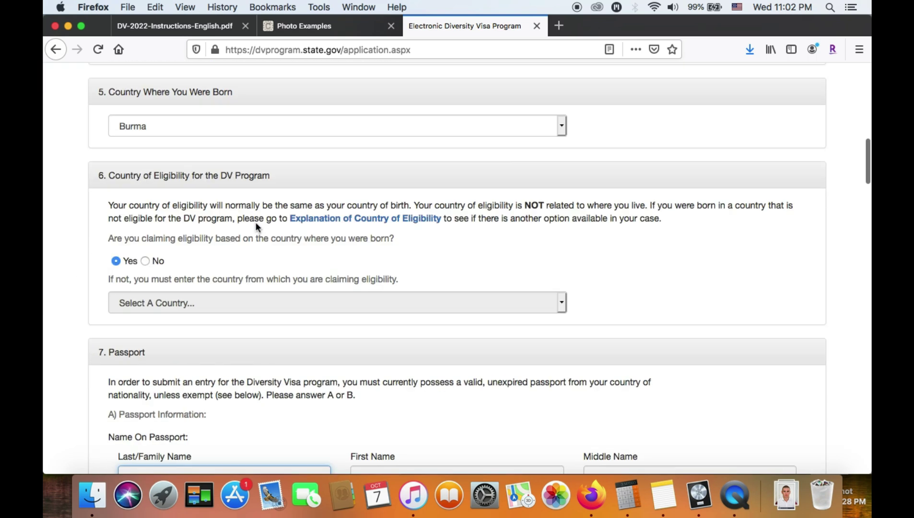
pyautogui.scroll(20, 255, 226)
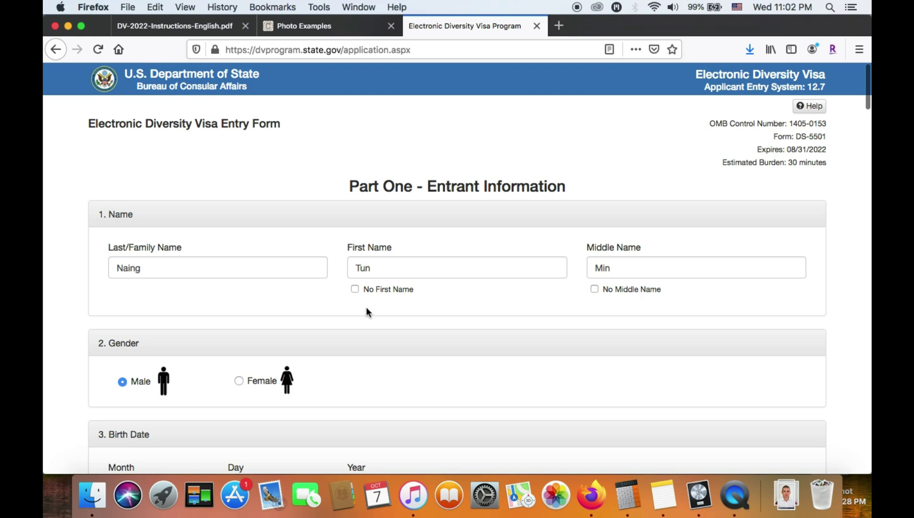
pyautogui.scroll(-15, 288, 318)
pyautogui.scroll(5, 287, 317)
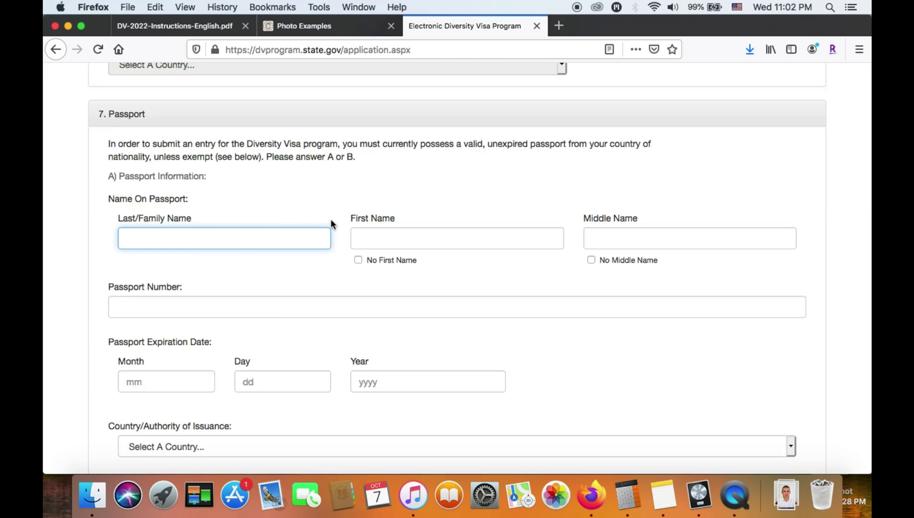
pyautogui.click(401, 237)
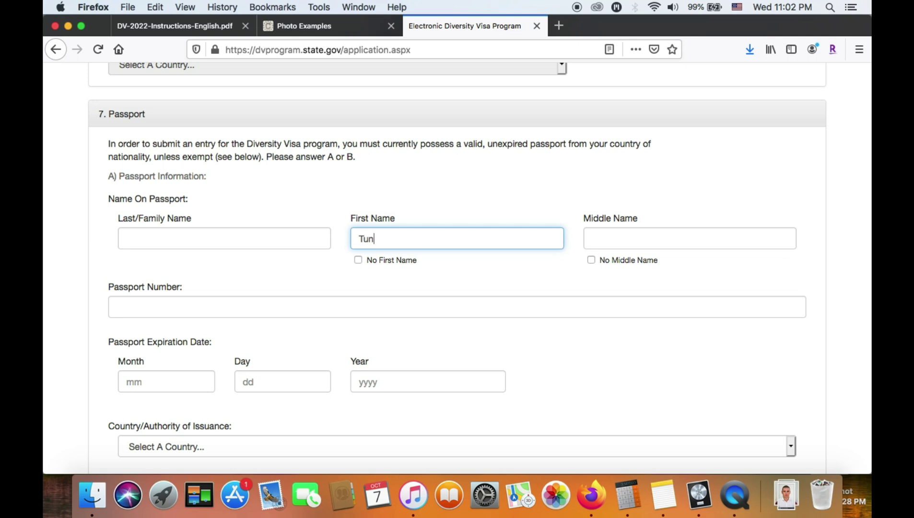
pyautogui.click(600, 241)
# Add the passport last name and check all three passport name entries
pyautogui.click(255, 234)
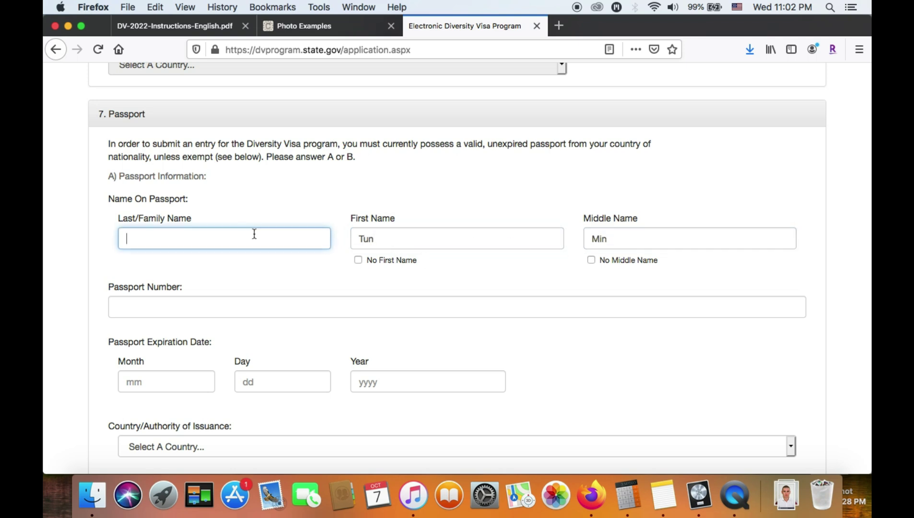
pyautogui.scroll(15, 393, 244)
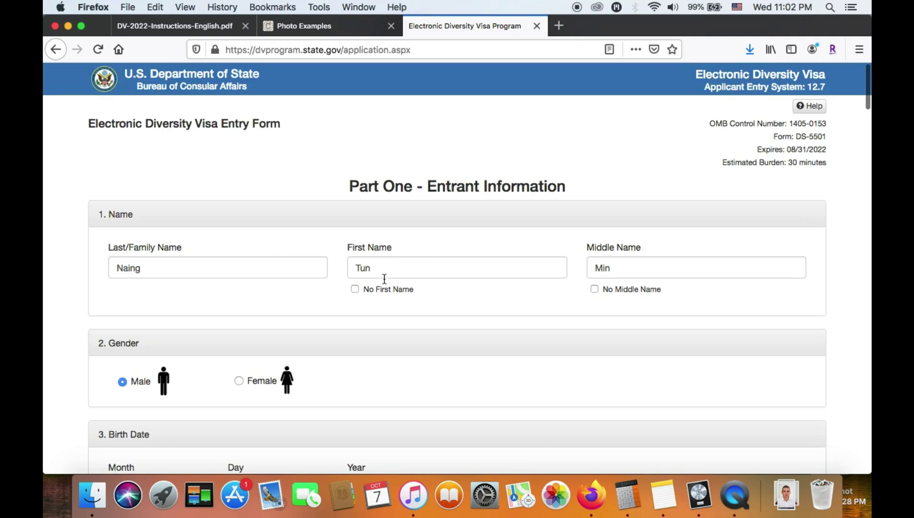
pyautogui.scroll(-15, 437, 324)
pyautogui.click(417, 252)
pyautogui.click(602, 244)
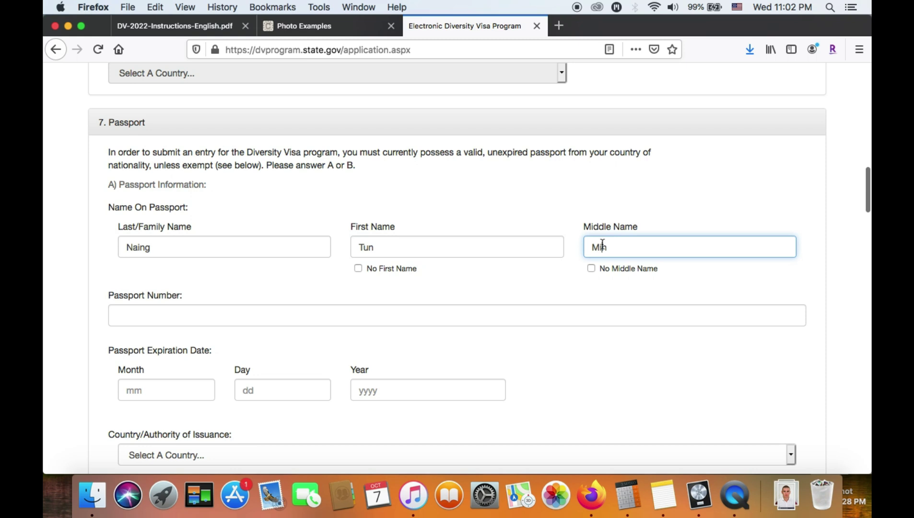
pyautogui.click(247, 244)
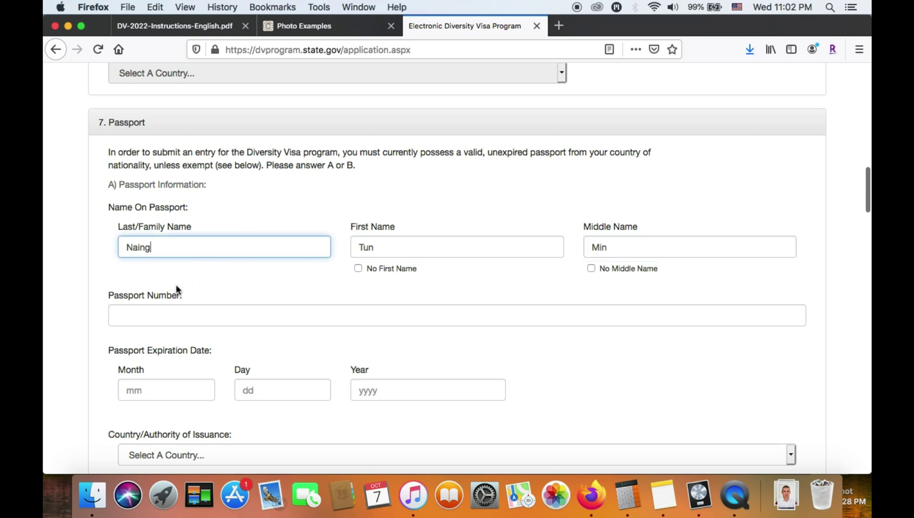
pyautogui.scroll(-3, 206, 283)
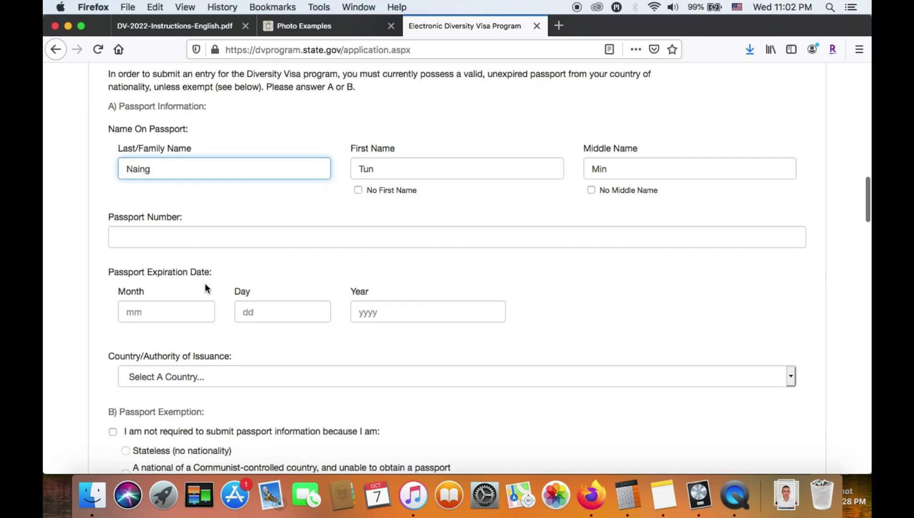
# Enter the passport number, adjusting the autofill suggestion's last digits
pyautogui.click(171, 238)
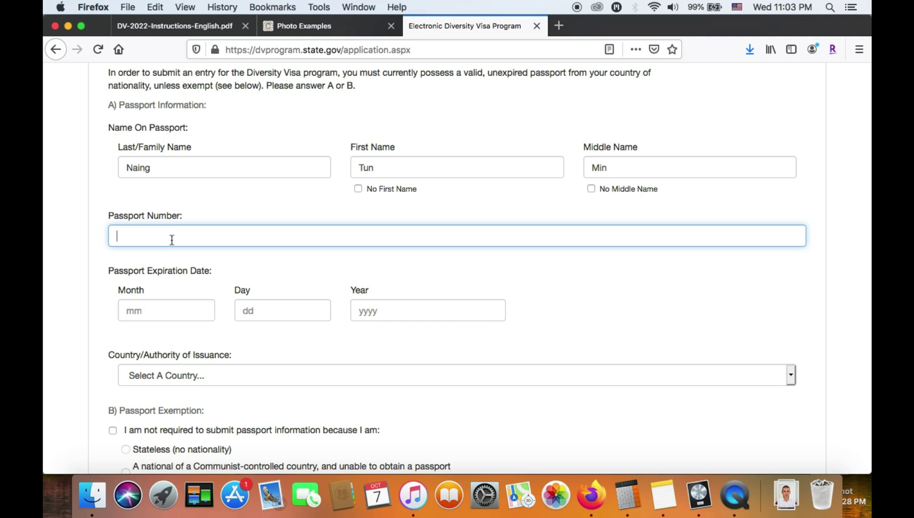
pyautogui.write('M')
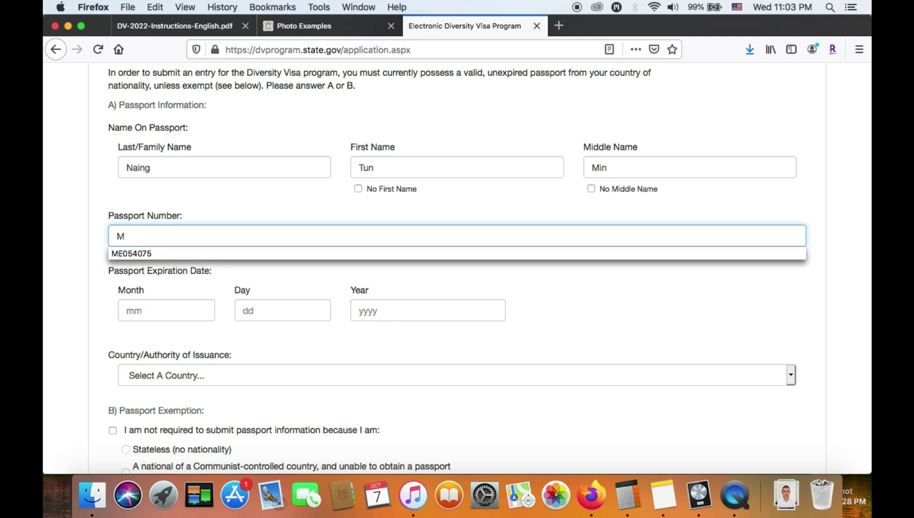
pyautogui.press('BackSpace')
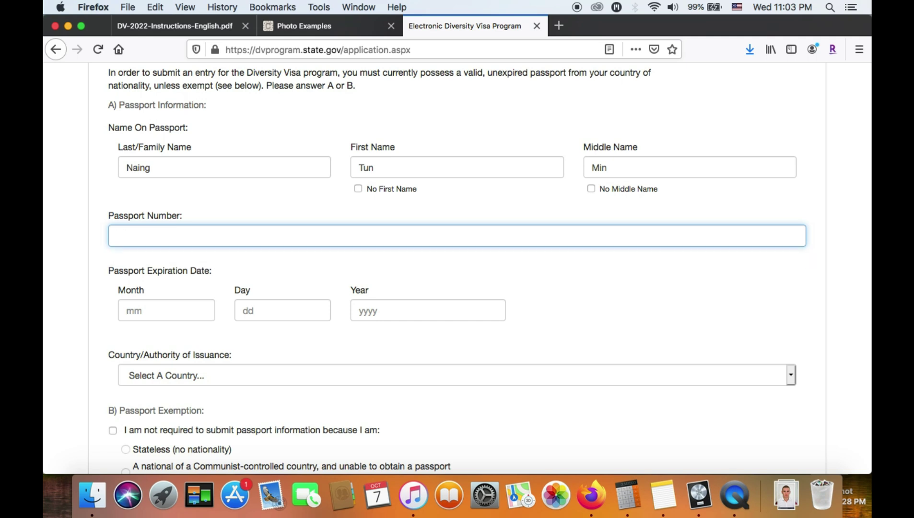
pyautogui.write('M')
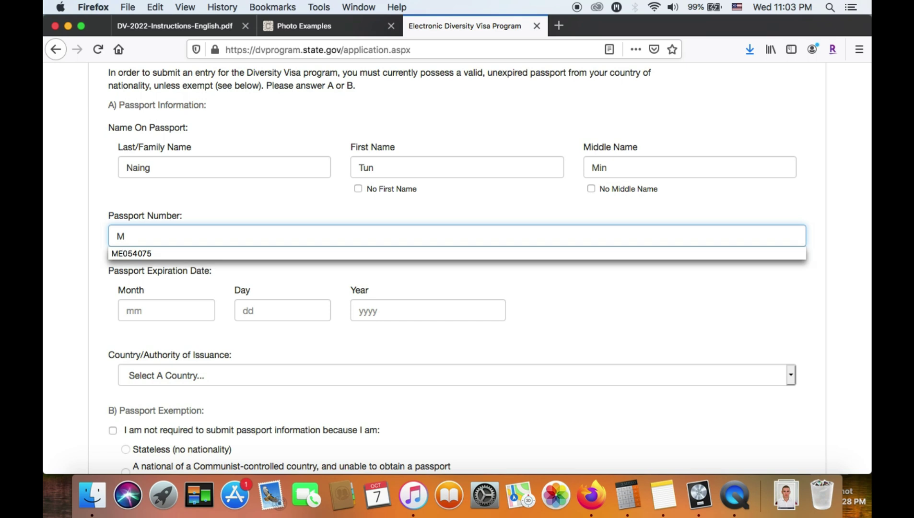
pyautogui.click(153, 251)
pyautogui.press('BackSpace')
pyautogui.press('BackSpace')
pyautogui.write('88')
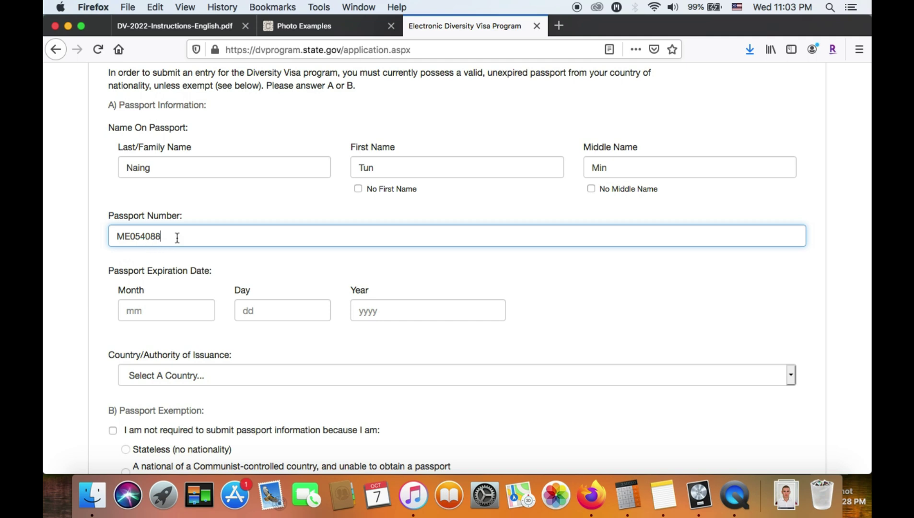
# Set the passport expiration date to month 01, day 15, year 2023
pyautogui.scroll(-2, 117, 300)
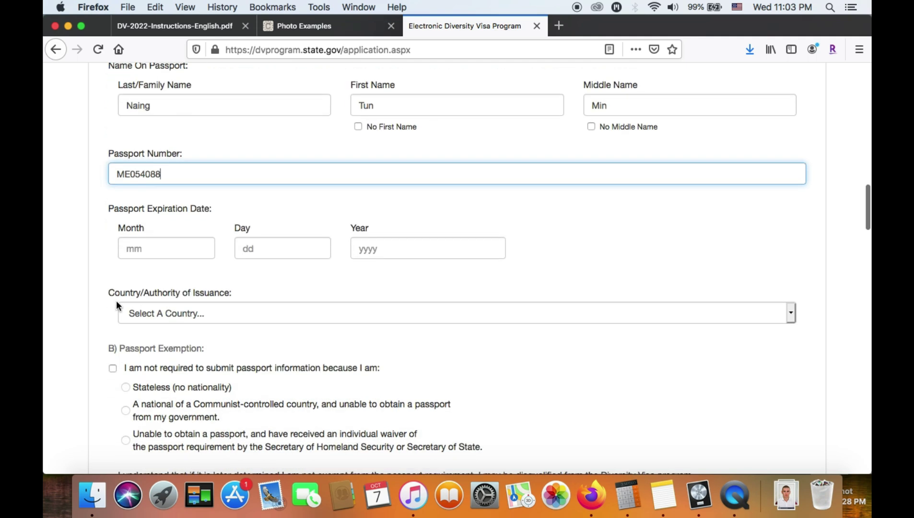
pyautogui.click(164, 249)
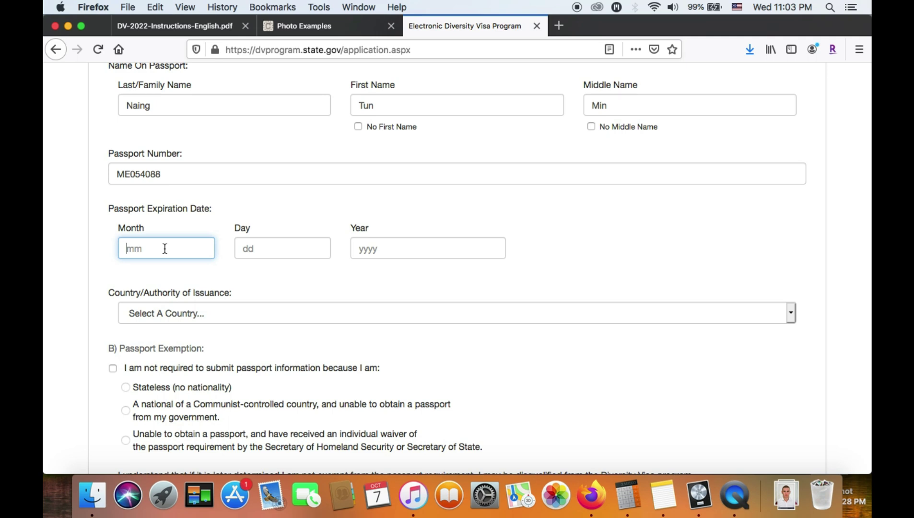
pyautogui.write('01')
pyautogui.click(280, 255)
pyautogui.write('15')
pyautogui.click(367, 249)
pyautogui.write('2023')
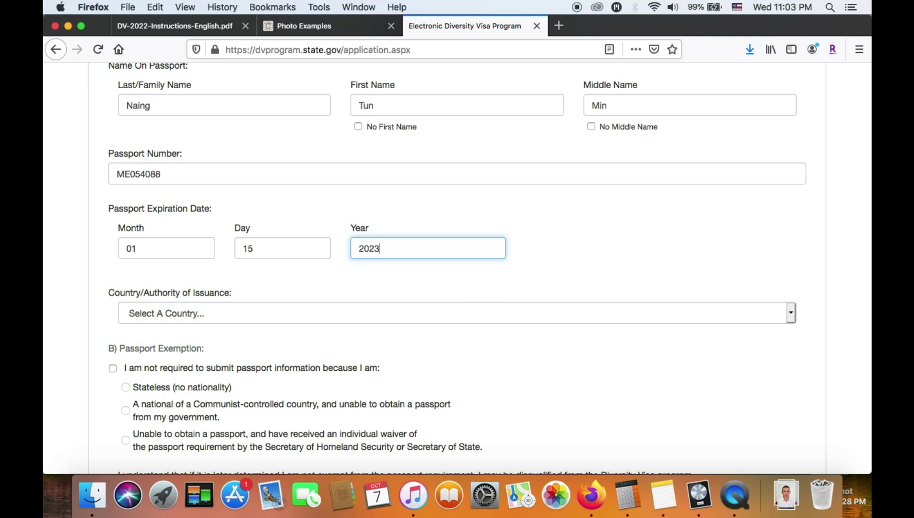
pyautogui.click(89, 275)
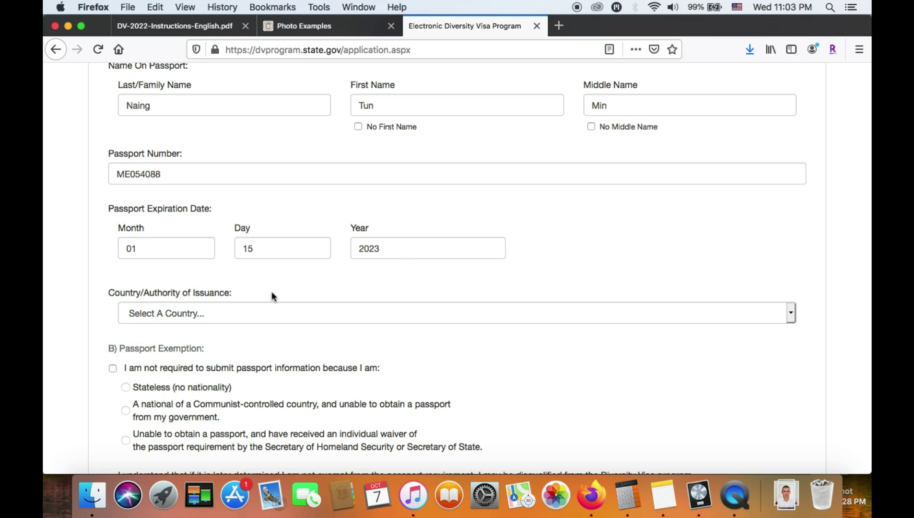
pyautogui.scroll(-5, 164, 252)
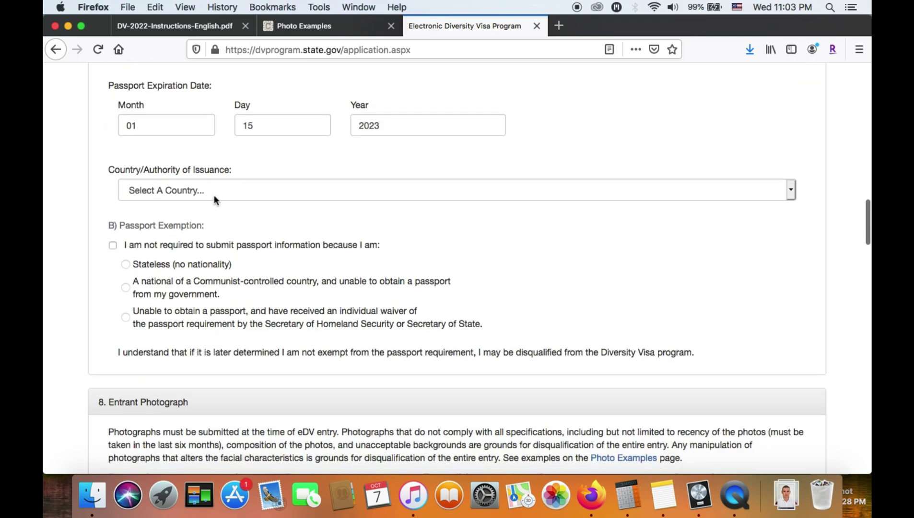
# Select Burma as the passport's country/authority of issuance
pyautogui.click(215, 195)
pyautogui.scroll(-4, 186, 346)
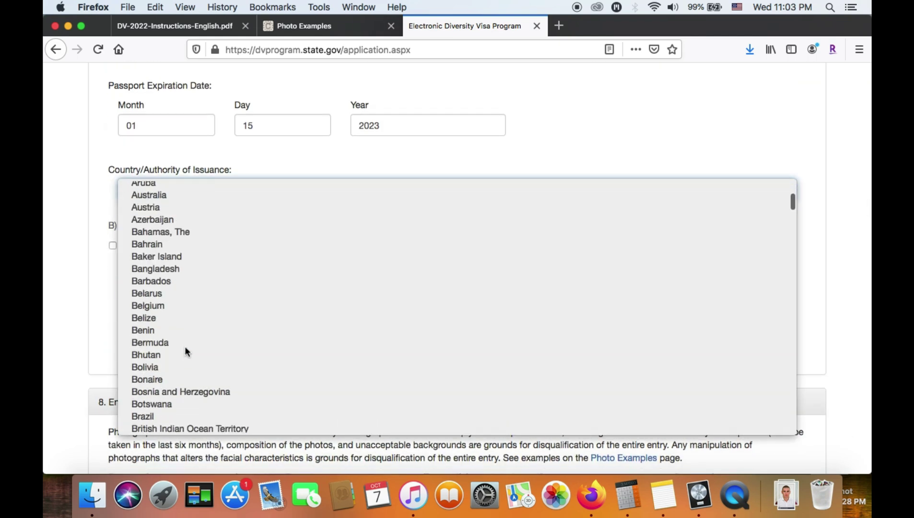
pyautogui.scroll(-3, 212, 307)
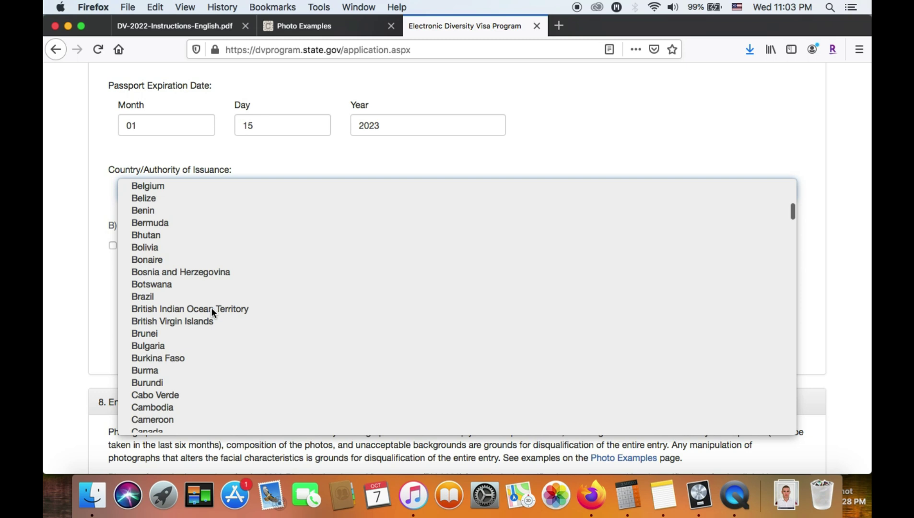
pyautogui.click(199, 371)
pyautogui.click(70, 274)
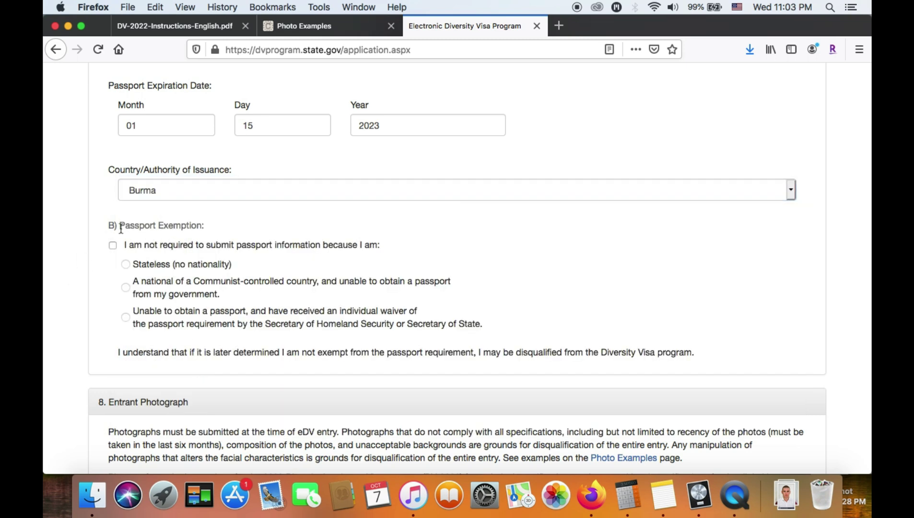
# Highlight the Passport Exemption statement while leaving the exemption unclaimed
pyautogui.moveTo(120, 226); pyautogui.dragTo(469, 331)
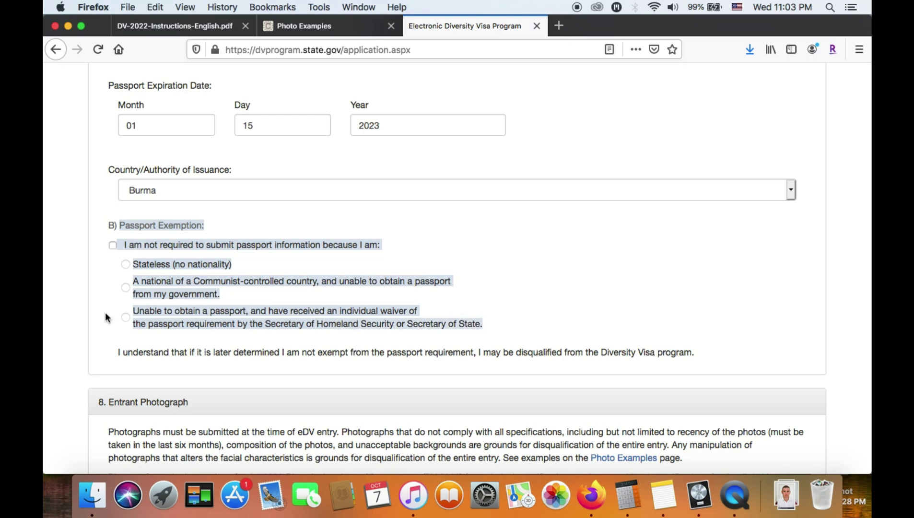
pyautogui.click(63, 312)
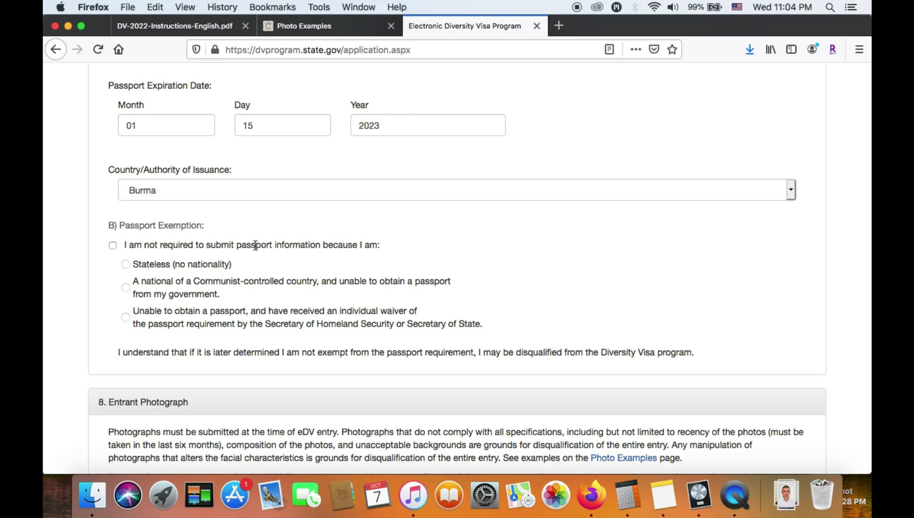
pyautogui.doubleClick(262, 243)
pyautogui.tripleClick(263, 244)
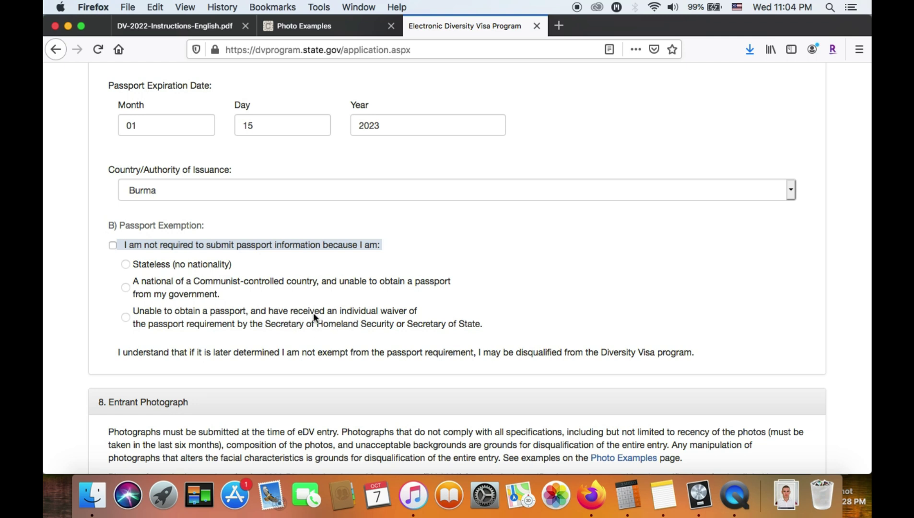
# Attach the passport-style photo from Downloads under Entrant Photograph
pyautogui.scroll(-3, 192, 293)
pyautogui.scroll(-5, 192, 294)
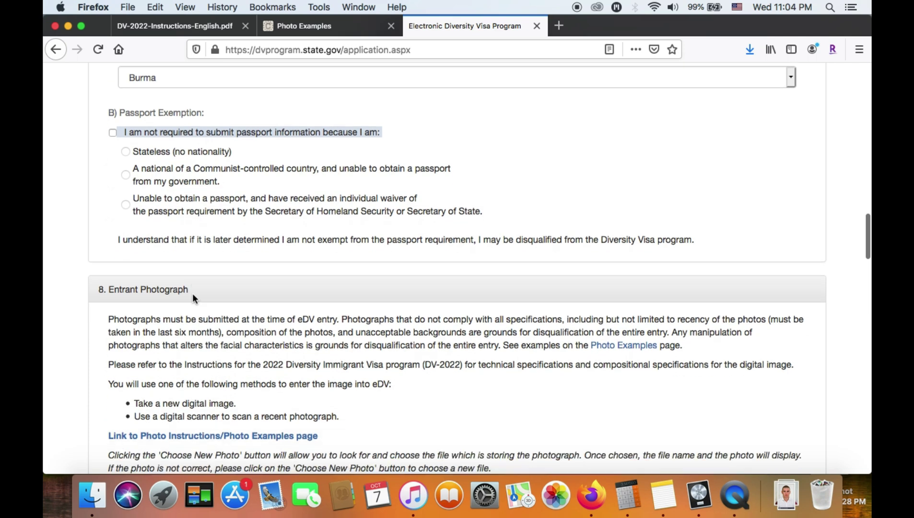
pyautogui.scroll(-3, 364, 389)
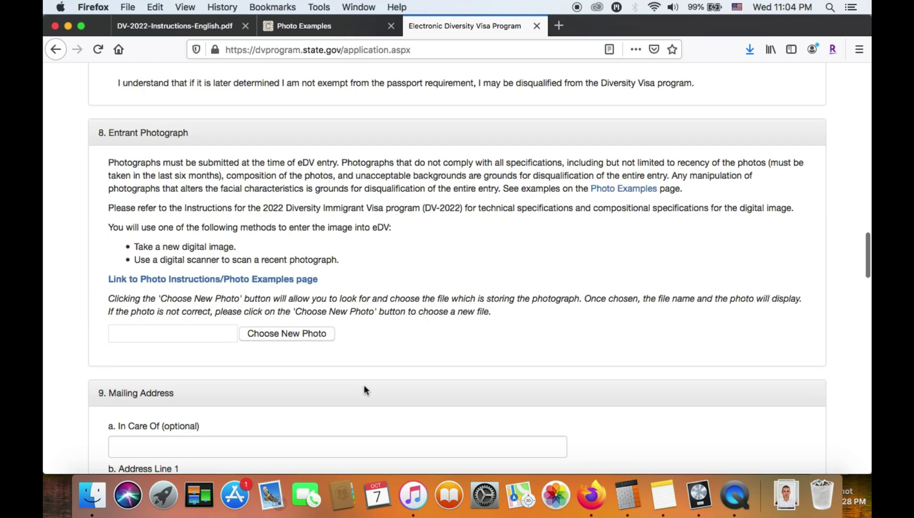
pyautogui.click(315, 339)
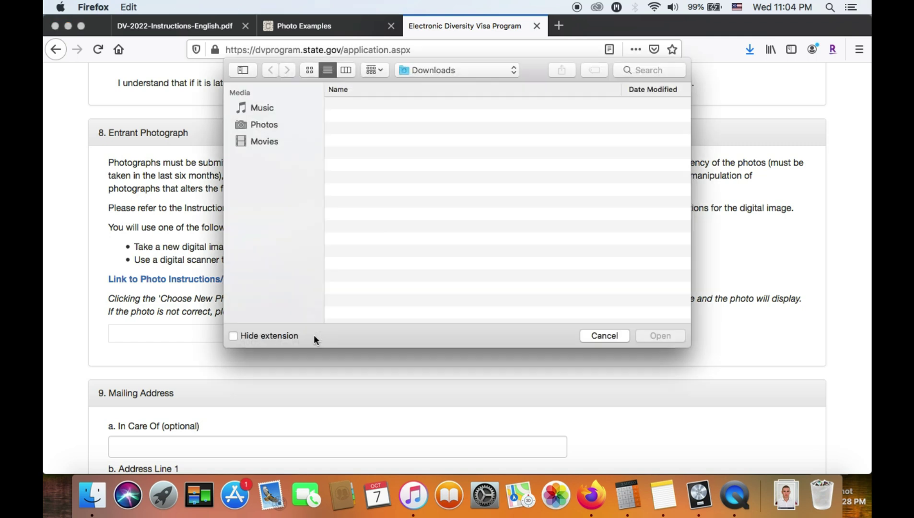
pyautogui.click(400, 106)
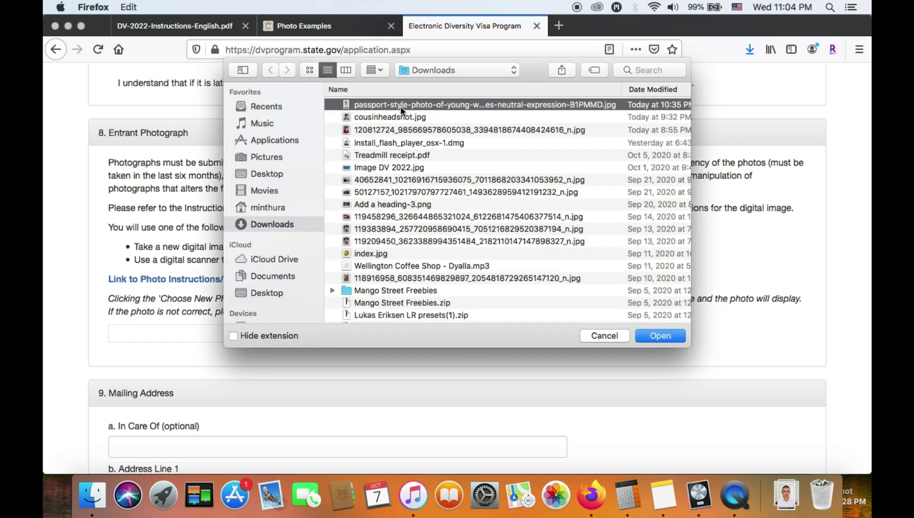
pyautogui.click(661, 336)
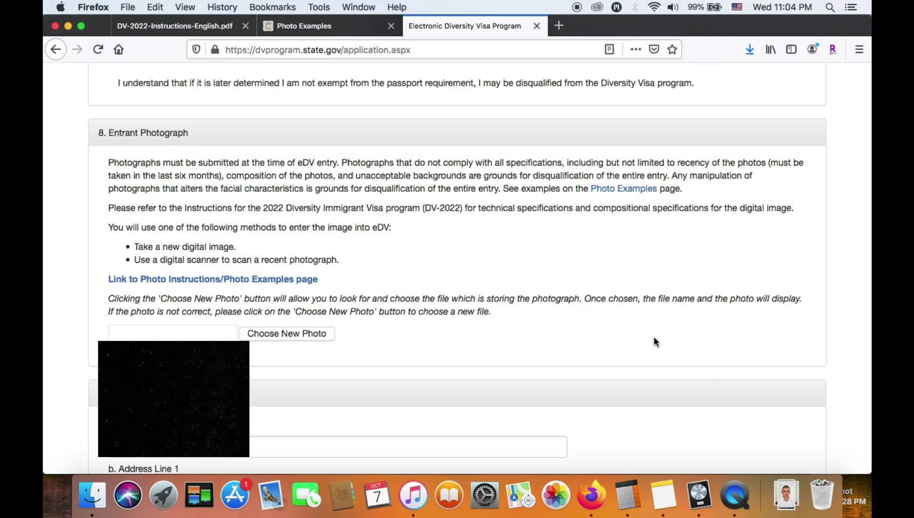
pyautogui.scroll(-5, 425, 384)
pyautogui.scroll(-7, 425, 382)
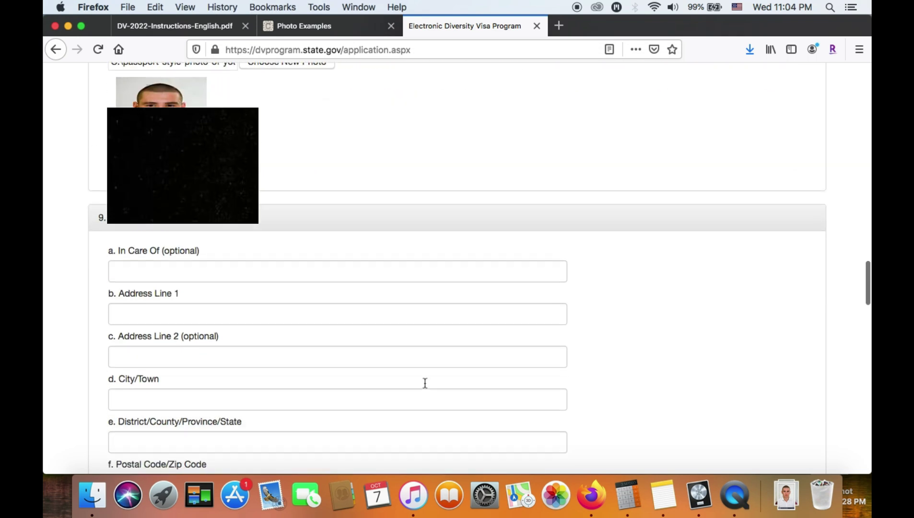
# Enter the street address in Mailing Address Line 1
pyautogui.scroll(1, 424, 387)
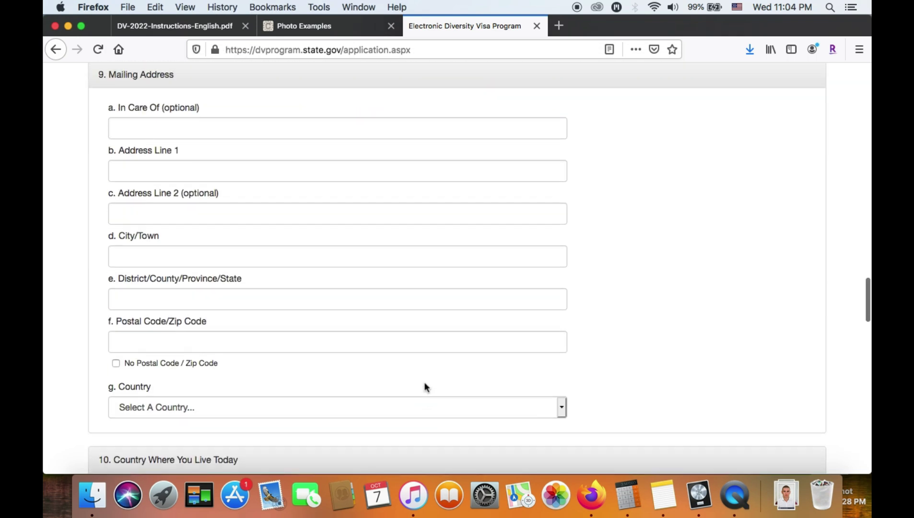
pyautogui.click(302, 169)
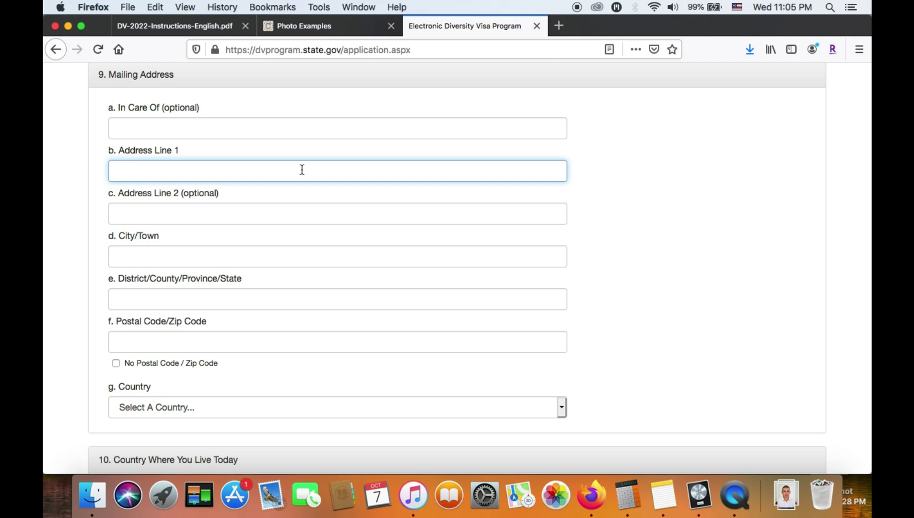
pyautogui.click(100, 76)
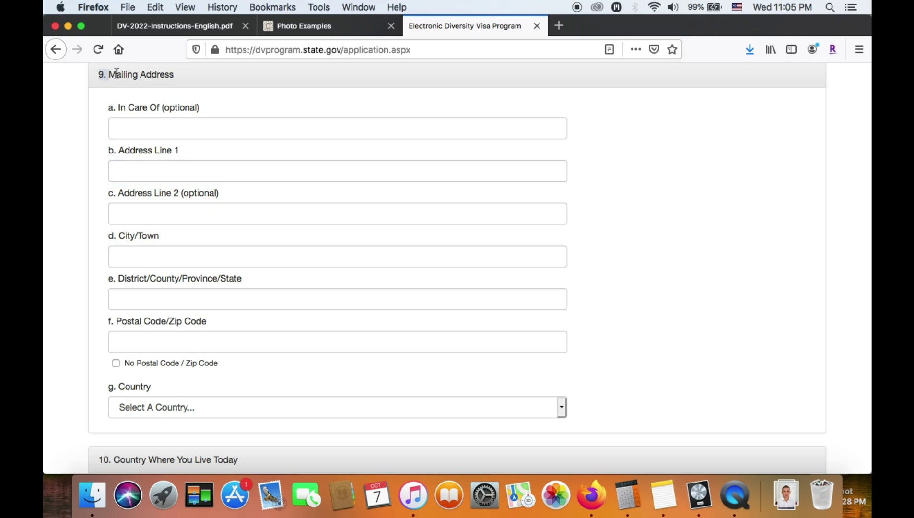
pyautogui.click(142, 175)
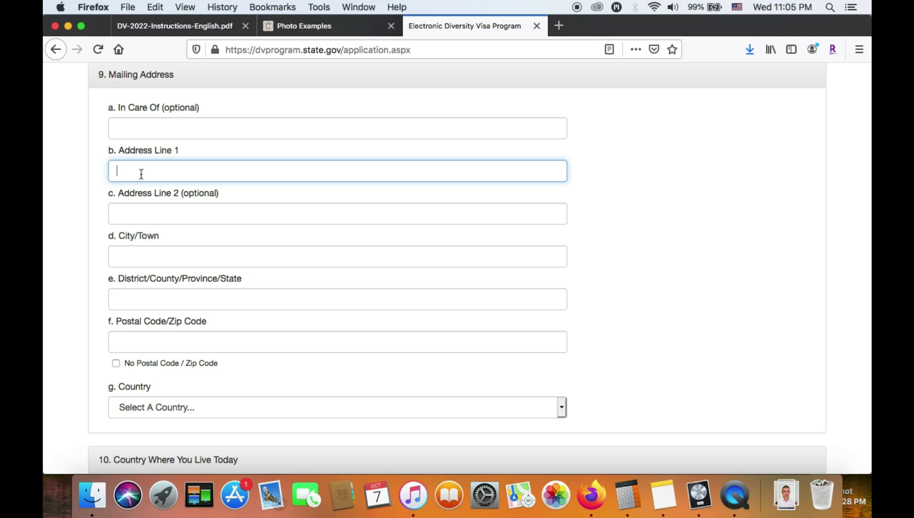
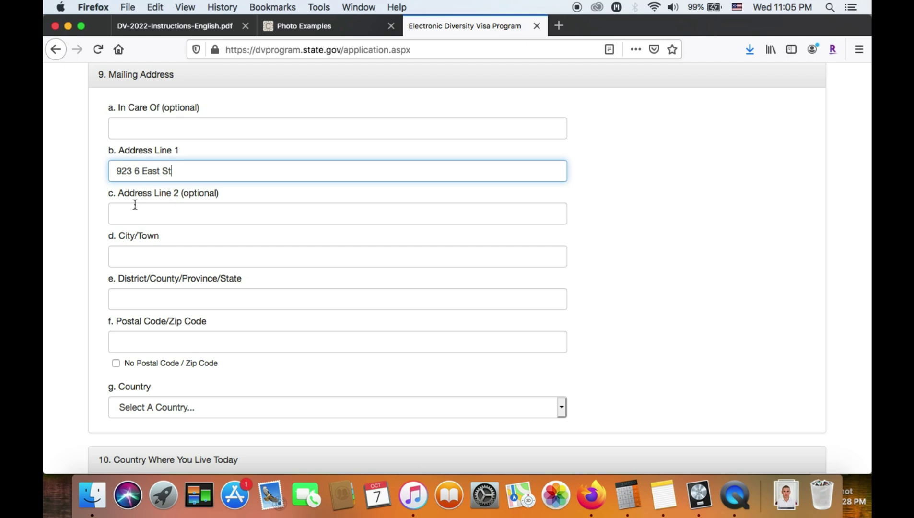
# Fill Address Line 2 with the quarter and pick the suggested city/town
pyautogui.click(139, 209)
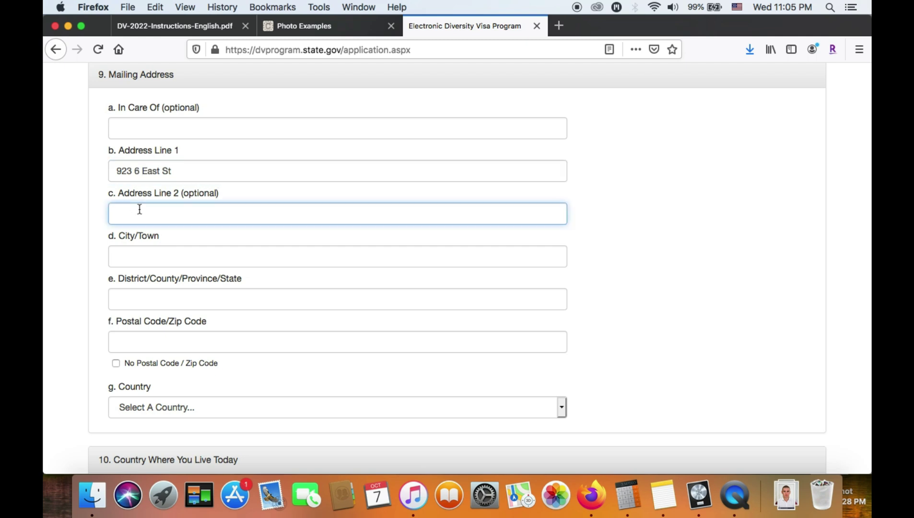
pyautogui.write('3')
pyautogui.write(' Qa')
pyautogui.write('rel')
pyautogui.press('BackSpace')
pyautogui.press('BackSpace')
pyautogui.press('BackSpace')
pyautogui.write('uarter')
pyautogui.press('BackSpace')
pyautogui.press('BackSpace')
pyautogui.press('BackSpace')
pyautogui.press('BackSpace')
pyautogui.press('BackSpace')
pyautogui.press('BackSpace')
pyautogui.press('BackSpace')
pyautogui.write('uarter')
pyautogui.click(135, 255)
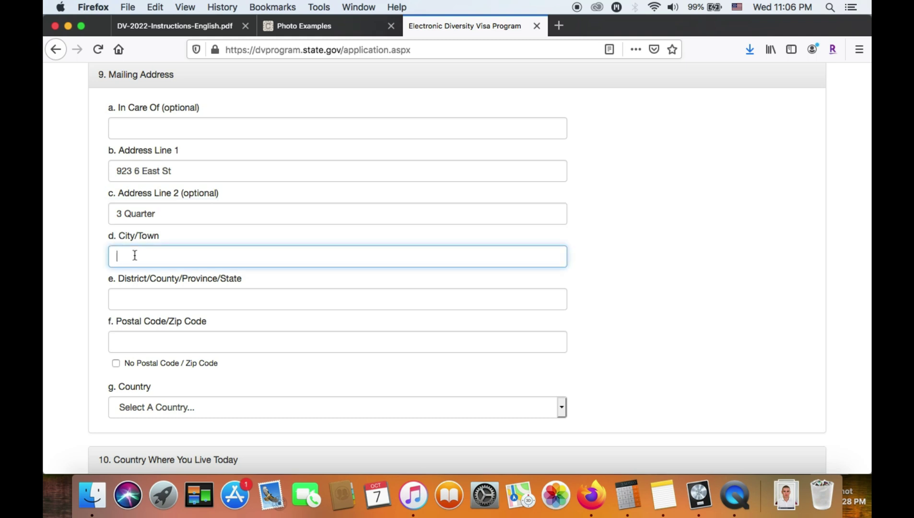
pyautogui.write('T')
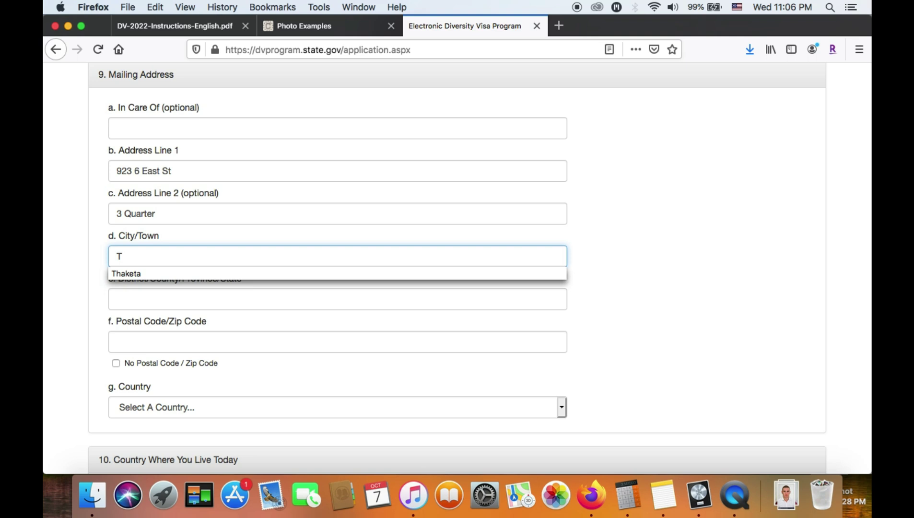
pyautogui.click(136, 274)
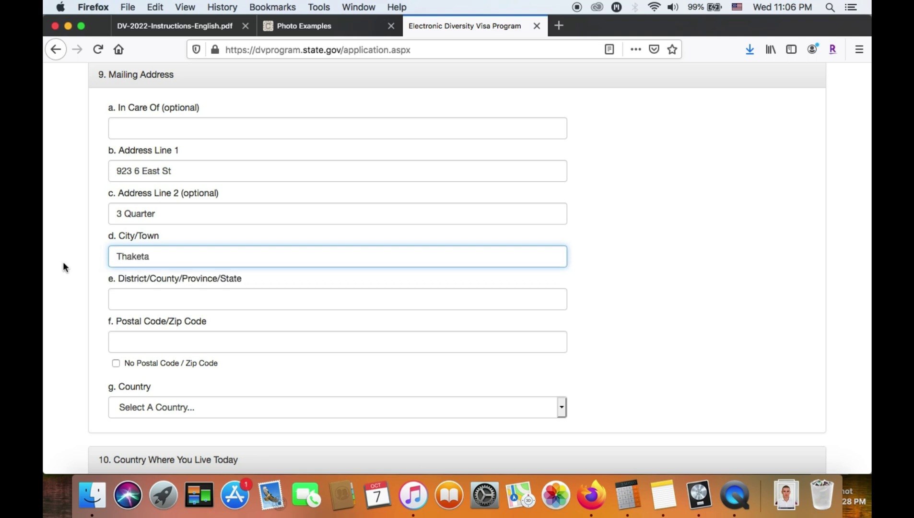
# Enter the mailing district, tick No Postal Code, and set the mailing country to Burma
pyautogui.scroll(-2, 81, 270)
pyautogui.click(154, 249)
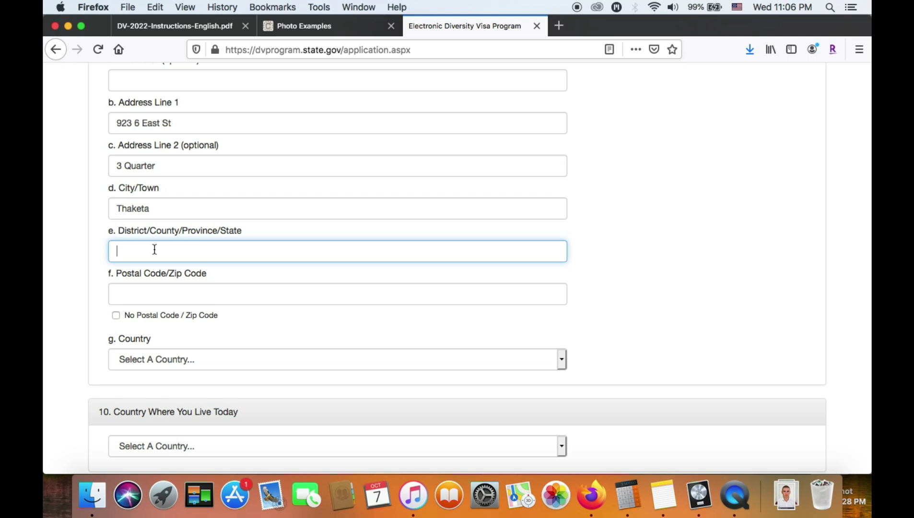
pyautogui.write('Yangon')
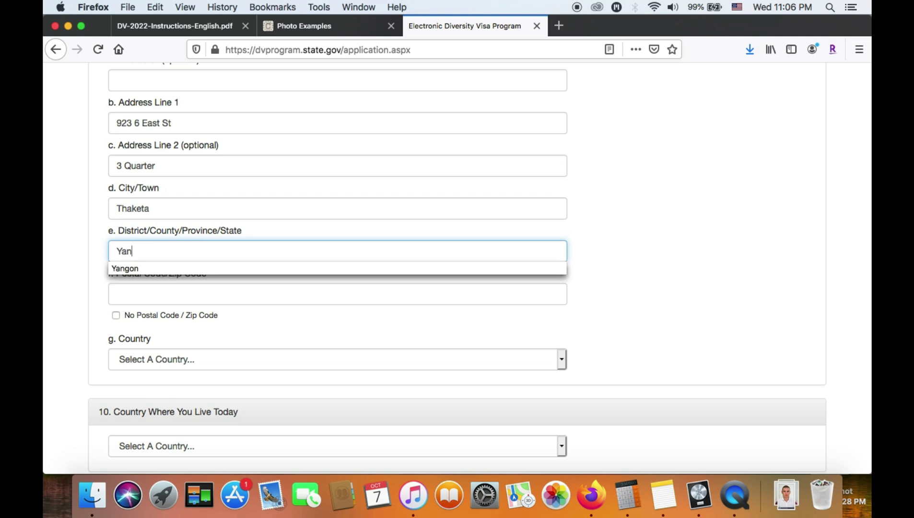
pyautogui.click(117, 299)
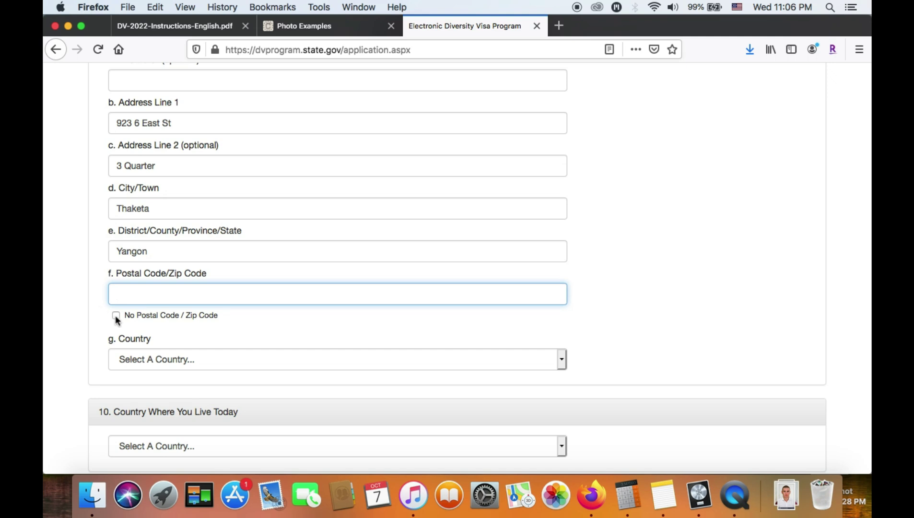
pyautogui.click(116, 315)
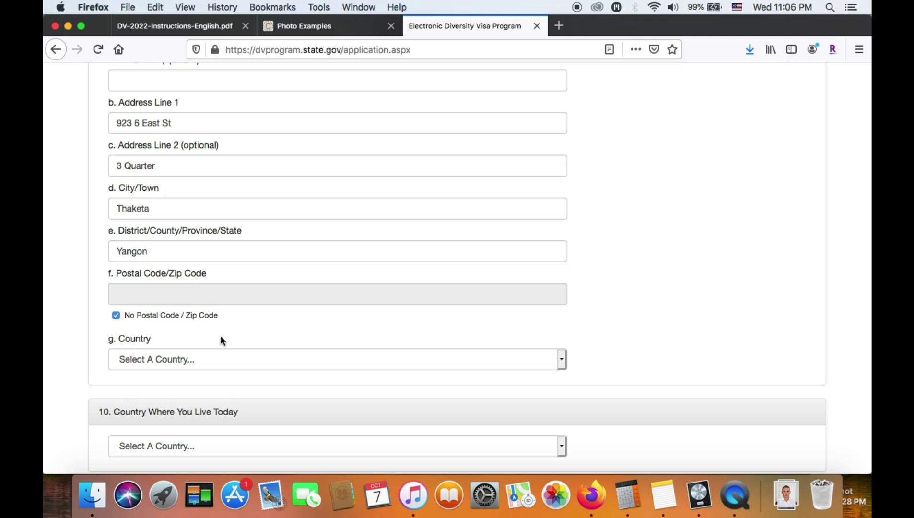
pyautogui.click(223, 359)
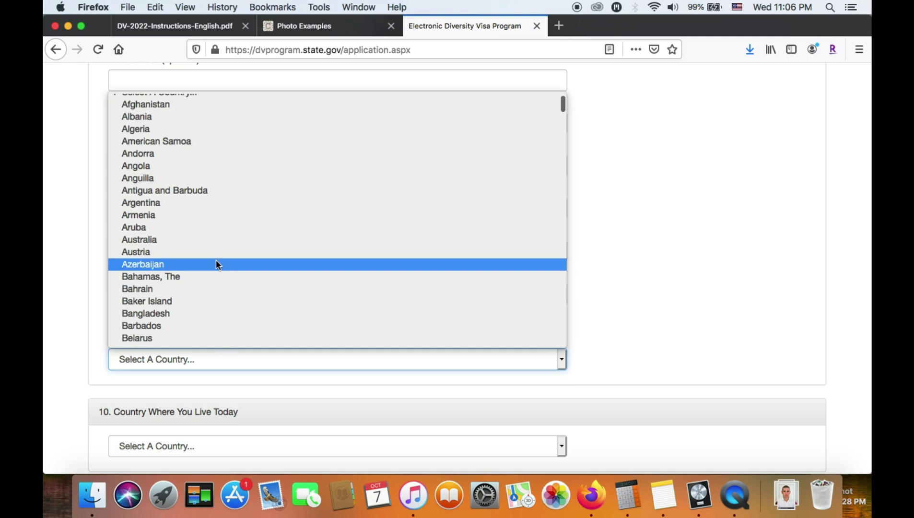
pyautogui.scroll(1, 206, 297)
pyautogui.scroll(-5, 211, 253)
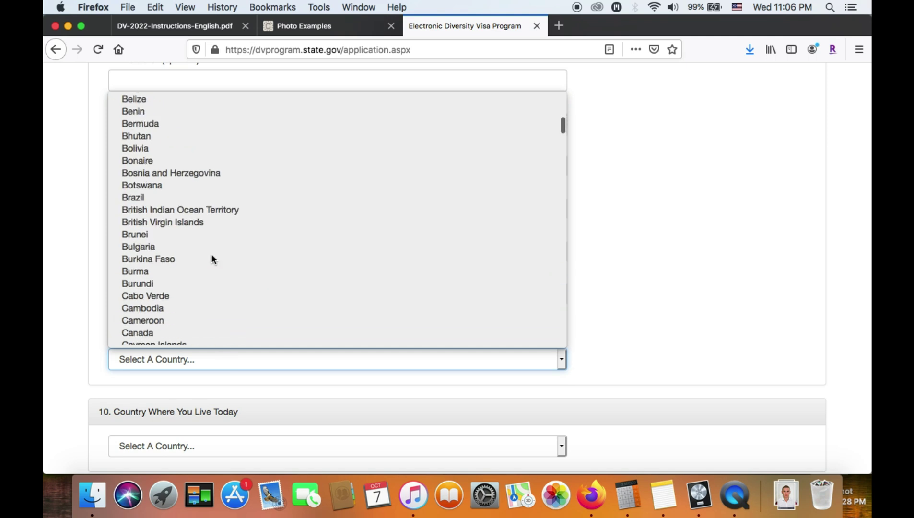
pyautogui.click(200, 271)
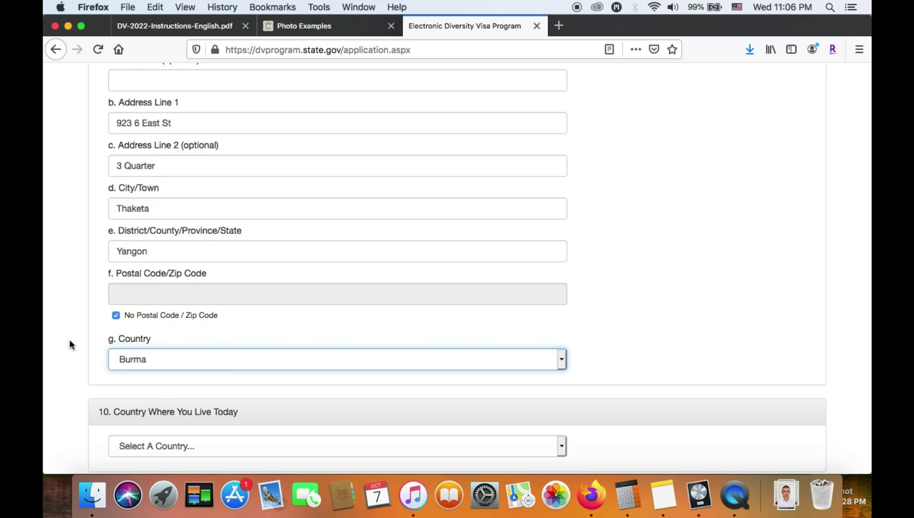
# Set the country where you live today to Burma
pyautogui.scroll(-3, 70, 344)
pyautogui.scroll(-4, 70, 344)
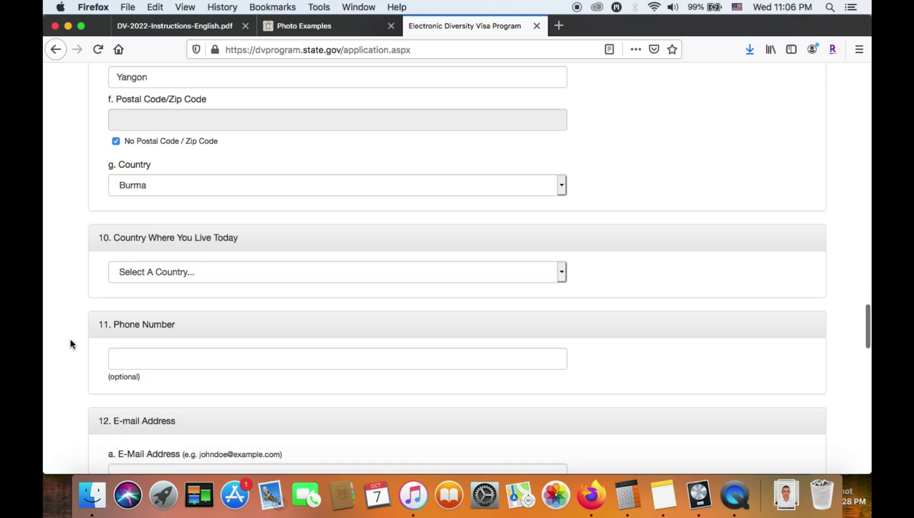
pyautogui.click(194, 274)
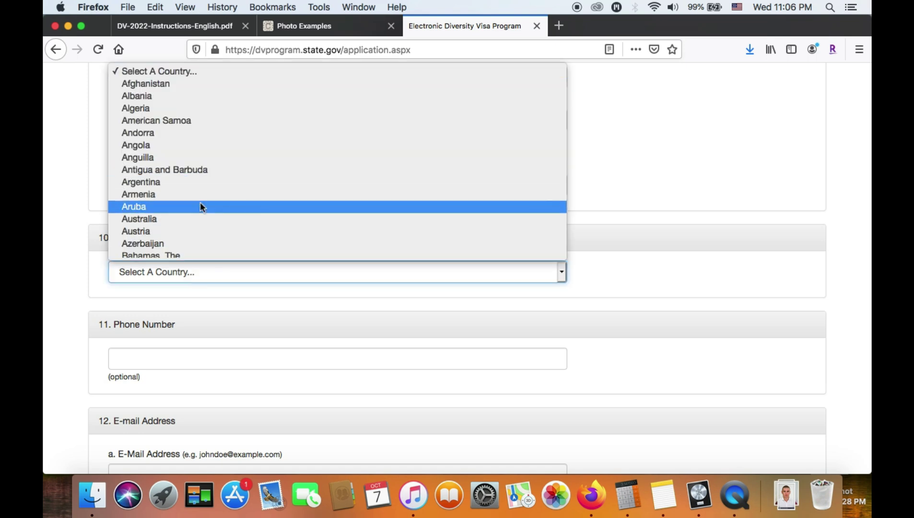
pyautogui.scroll(-2, 200, 204)
pyautogui.scroll(-5, 200, 202)
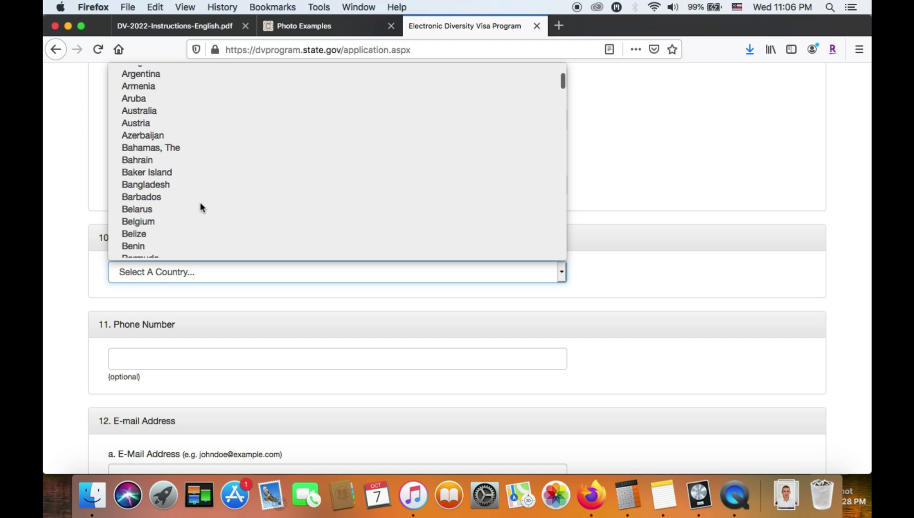
pyautogui.scroll(-6, 187, 201)
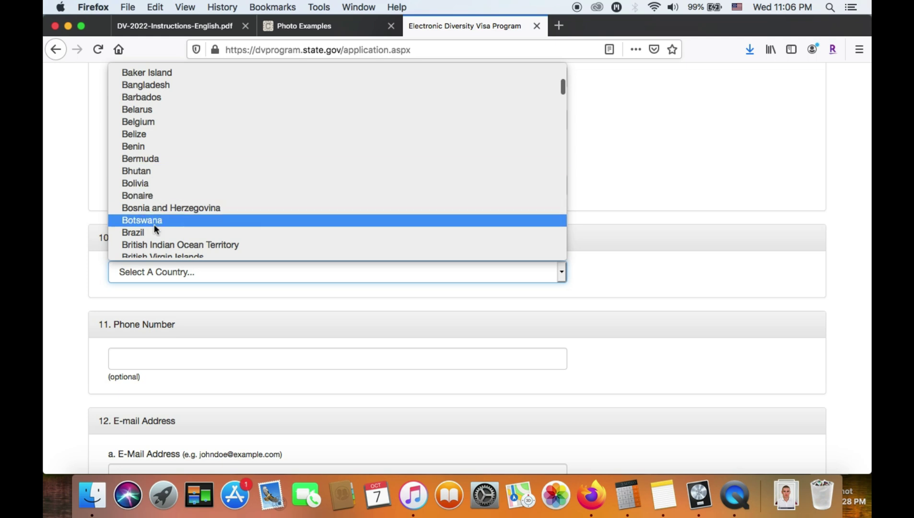
pyautogui.scroll(-5, 155, 224)
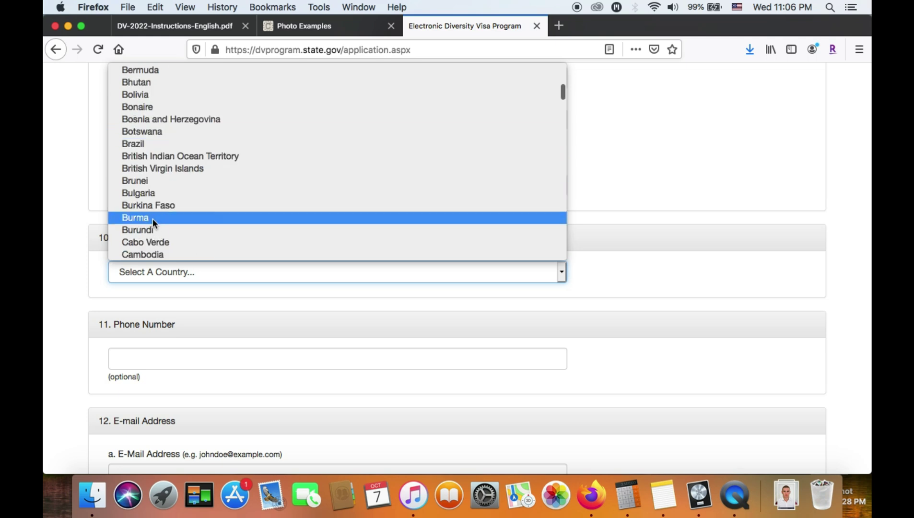
pyautogui.click(153, 219)
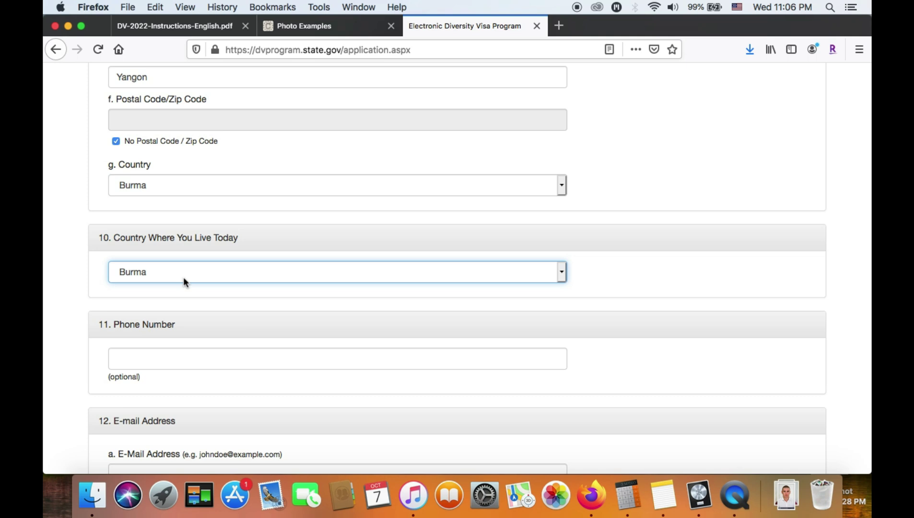
pyautogui.click(56, 353)
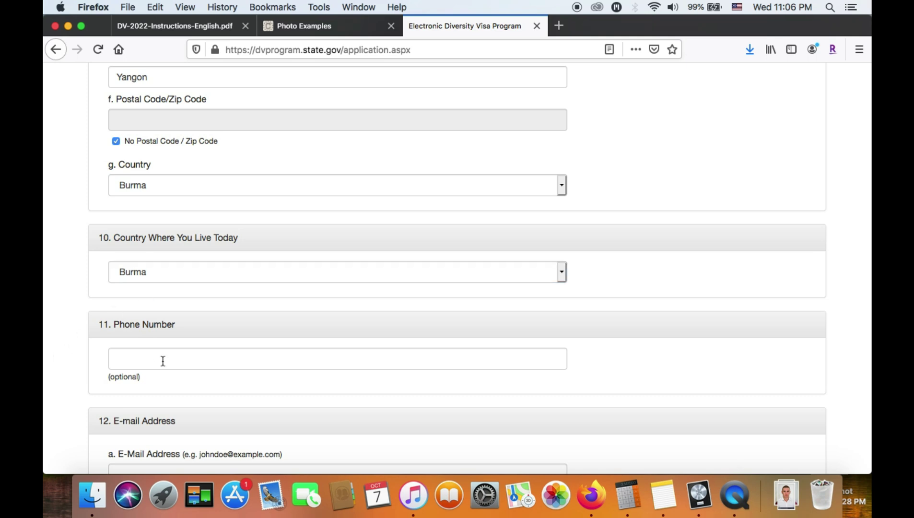
# Leave the optional phone number blank and enter the entrant's e-mail address
pyautogui.scroll(-3, 163, 361)
pyautogui.click(157, 277)
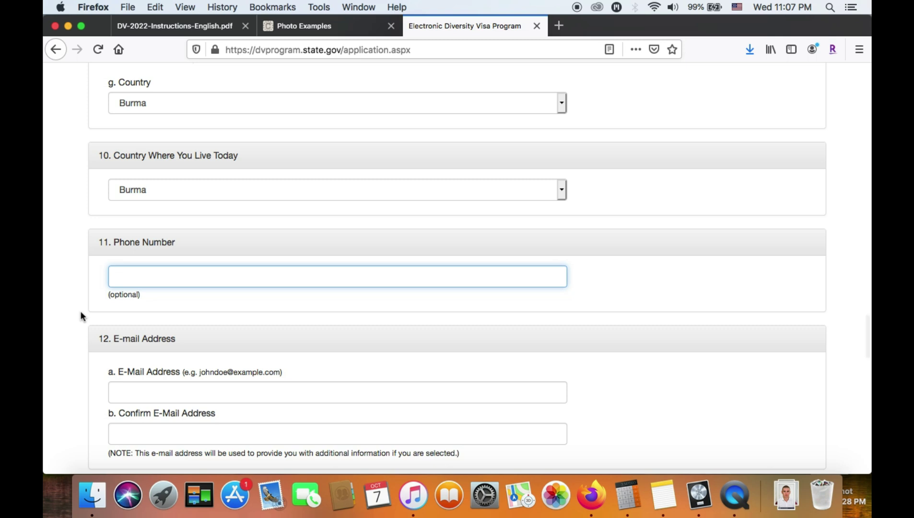
pyautogui.tripleClick(121, 294)
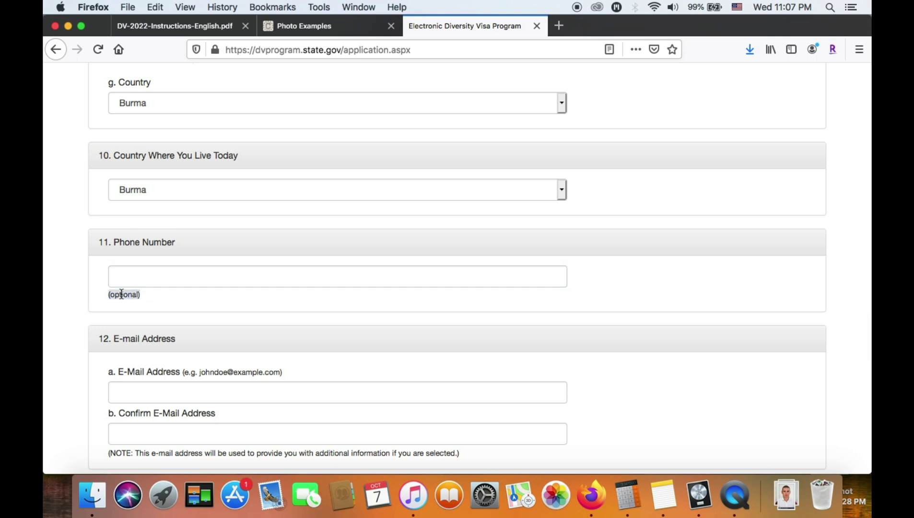
pyautogui.scroll(-1, 62, 318)
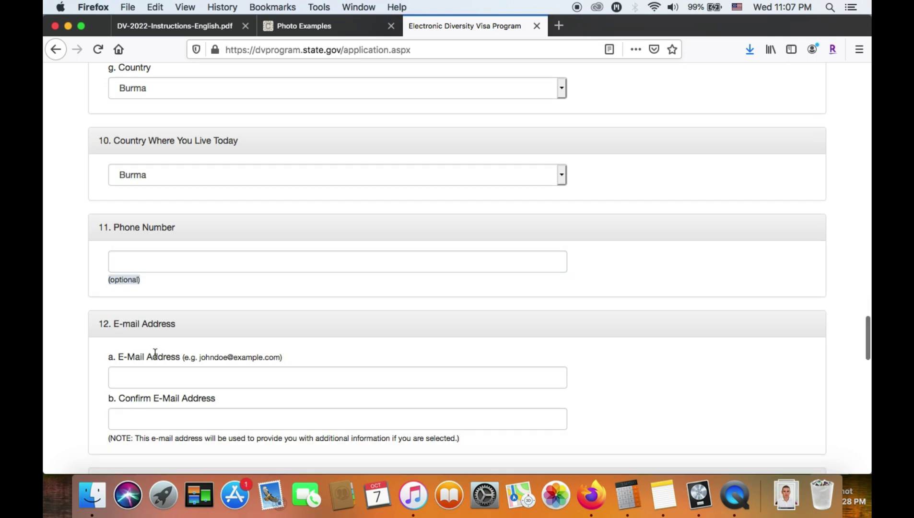
pyautogui.scroll(-4, 96, 348)
pyautogui.click(160, 289)
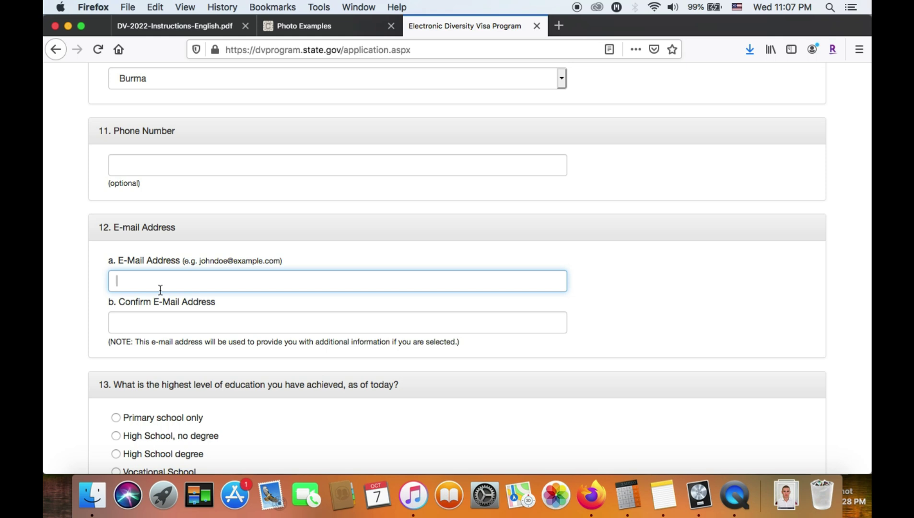
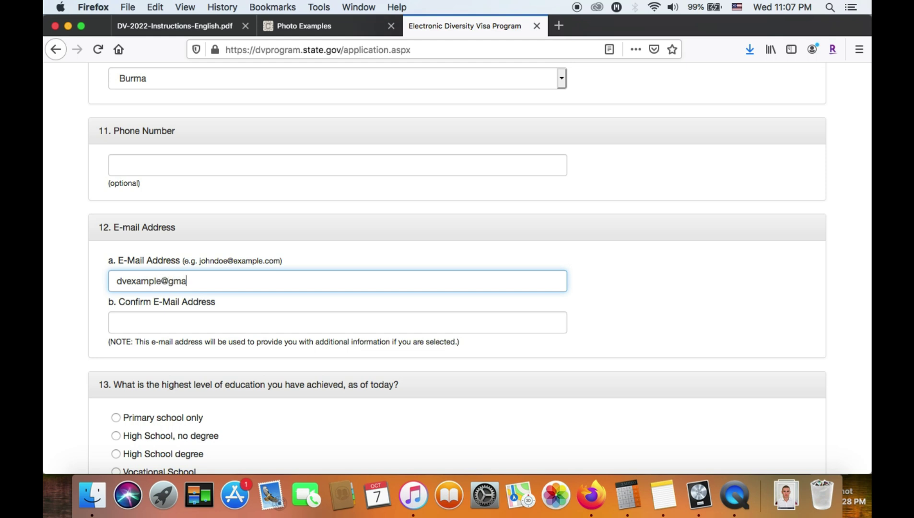
# Retype the e-mail address in the confirmation field, inserting the missing letter
pyautogui.click(151, 323)
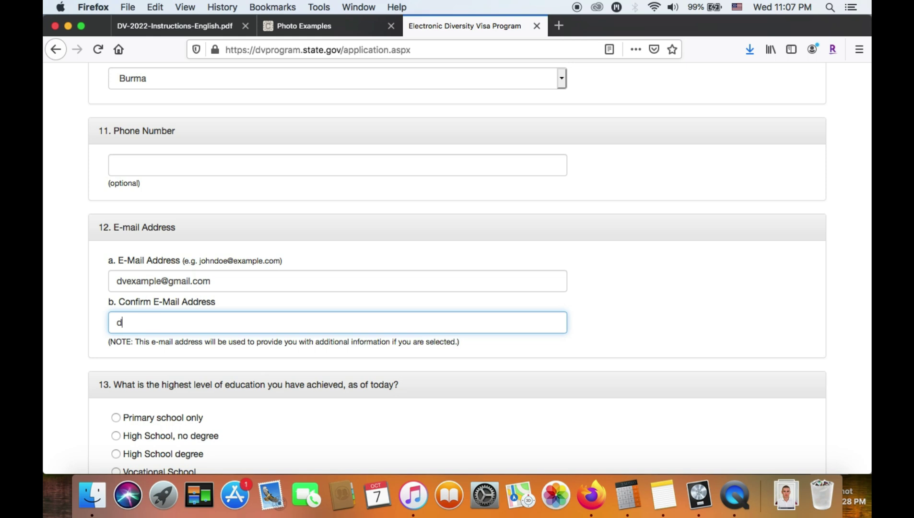
pyautogui.click(126, 322)
pyautogui.write('e')
pyautogui.click(161, 322)
pyautogui.write('@gmail.com')
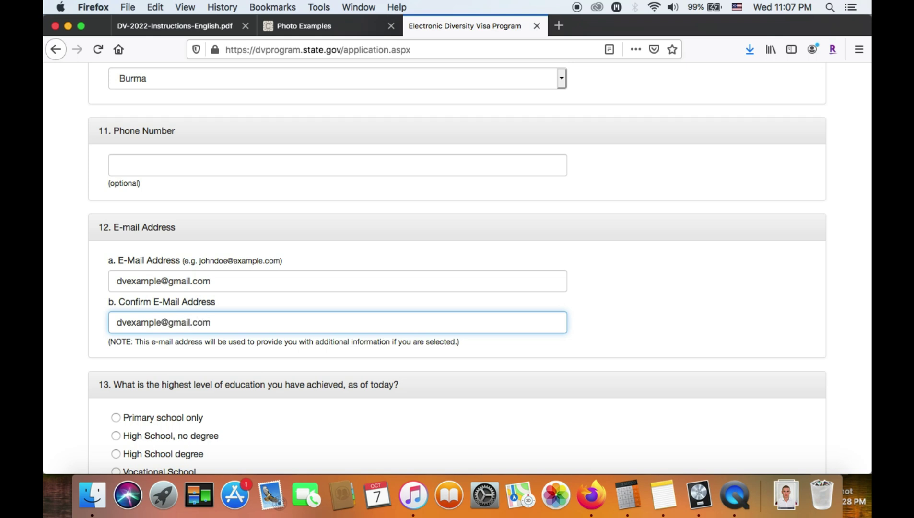
pyautogui.scroll(-3, 457, 269)
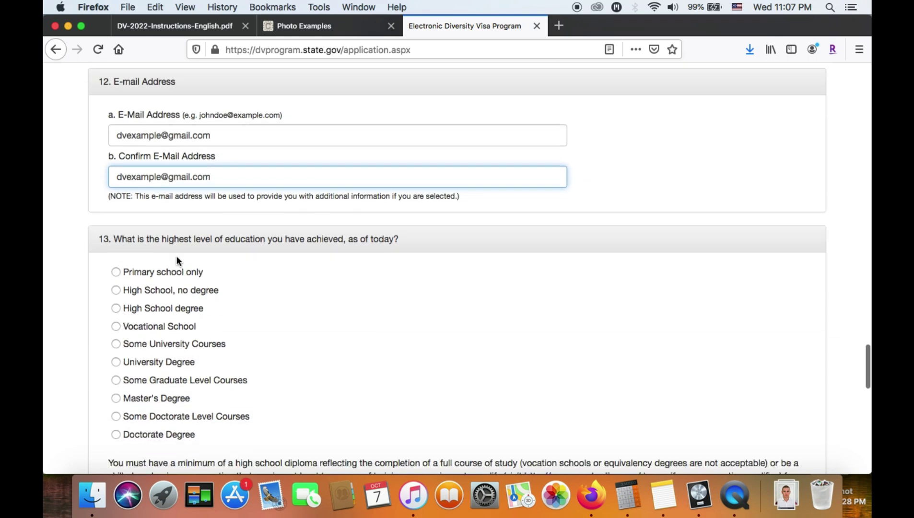
# Select University Degree for question 13 after trying High School and Master's Degree
pyautogui.tripleClick(181, 242)
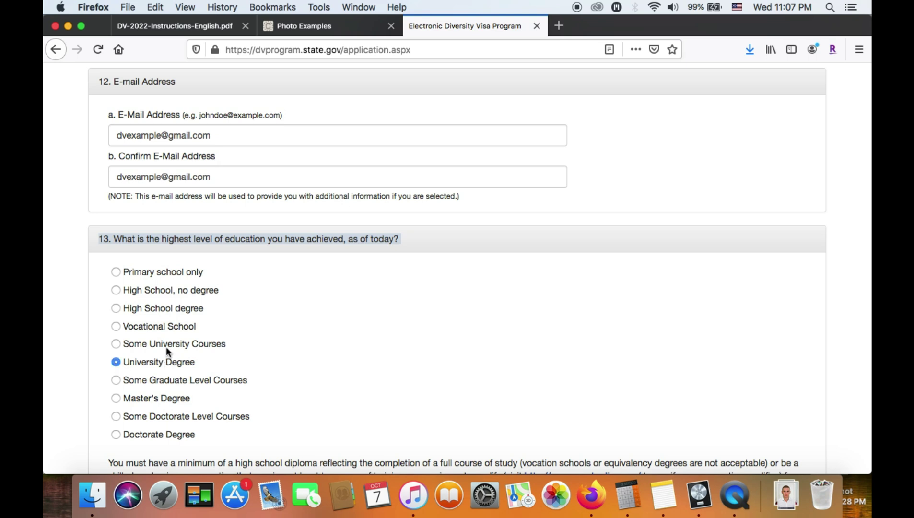
pyautogui.click(169, 308)
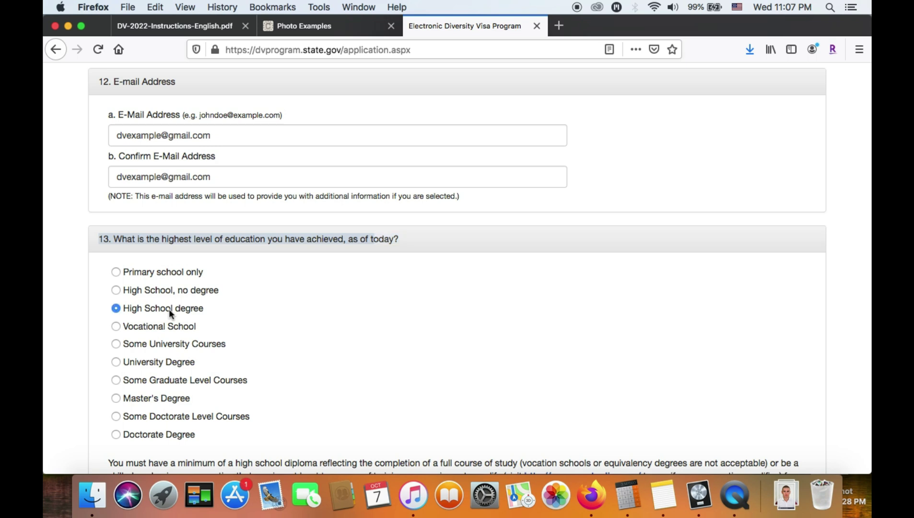
pyautogui.click(164, 397)
pyautogui.click(162, 361)
pyautogui.scroll(-5, 55, 360)
pyautogui.scroll(-2, 55, 365)
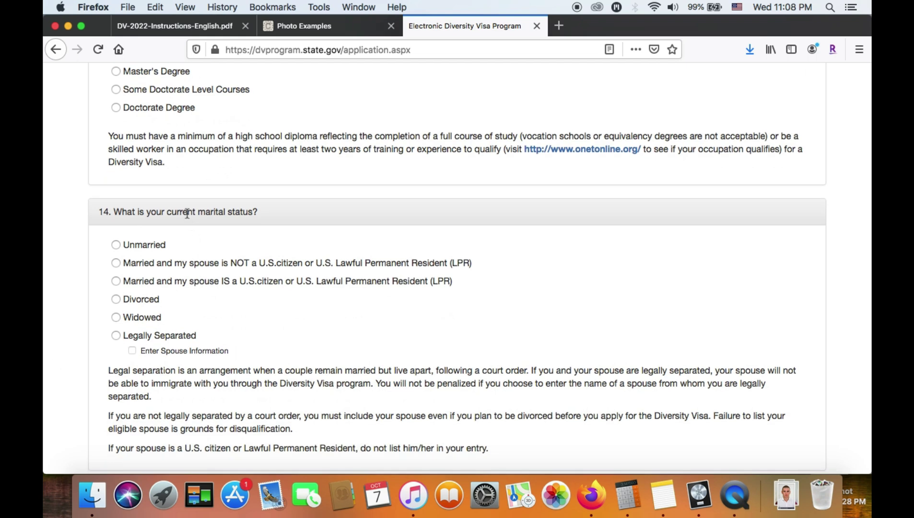
pyautogui.tripleClick(246, 209)
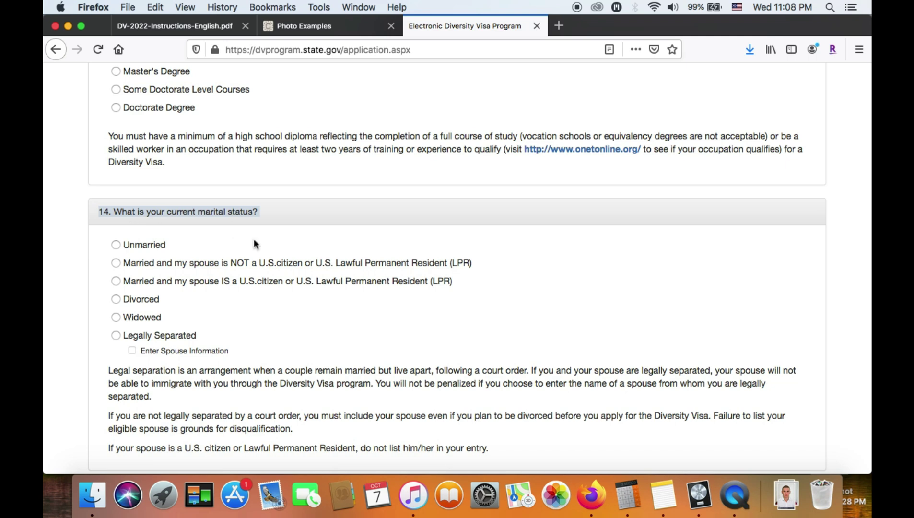
pyautogui.scroll(20, 254, 238)
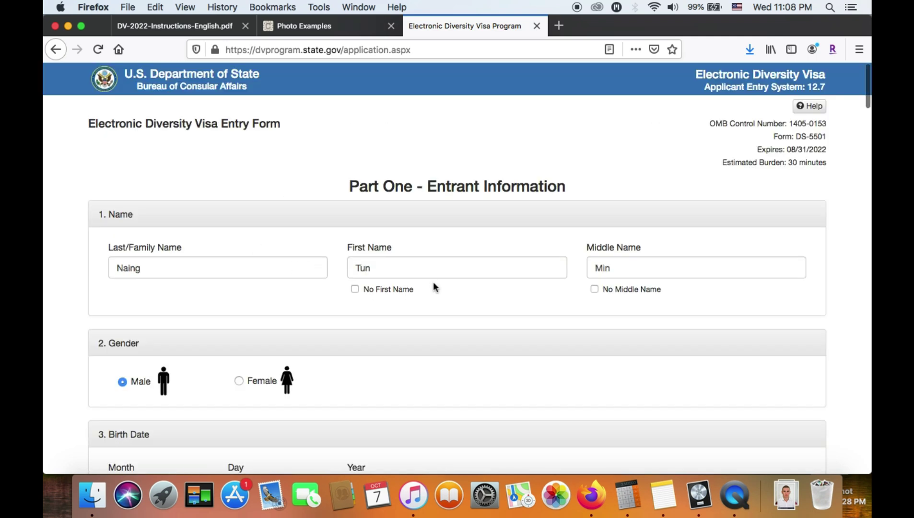
pyautogui.scroll(-20, 305, 327)
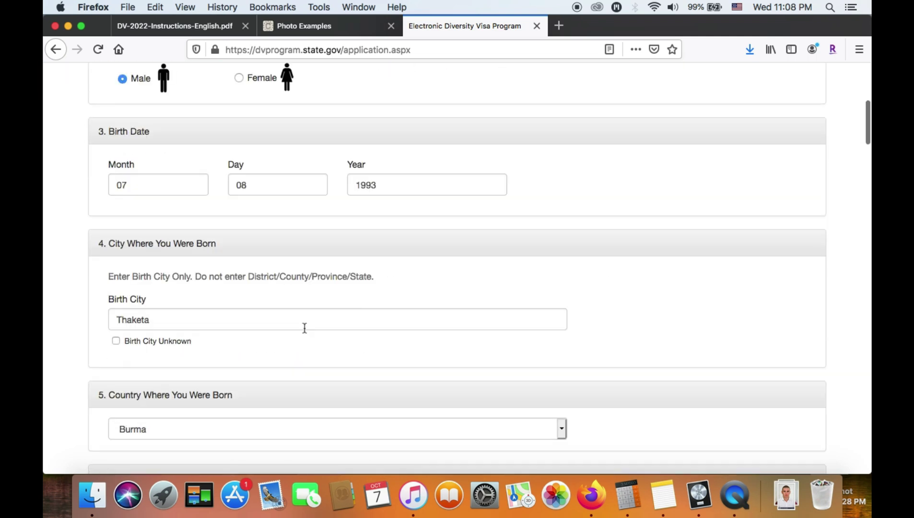
pyautogui.scroll(4, 304, 331)
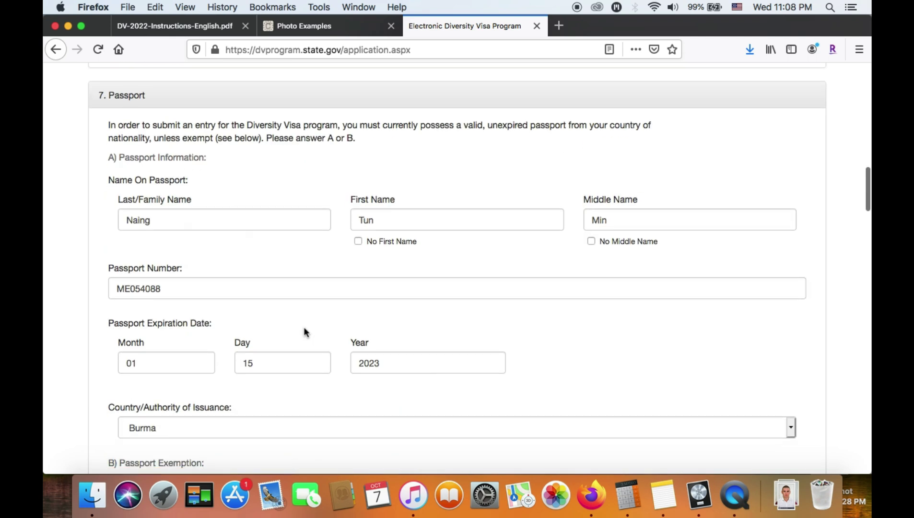
pyautogui.scroll(-10, 305, 331)
pyautogui.scroll(-15, 305, 331)
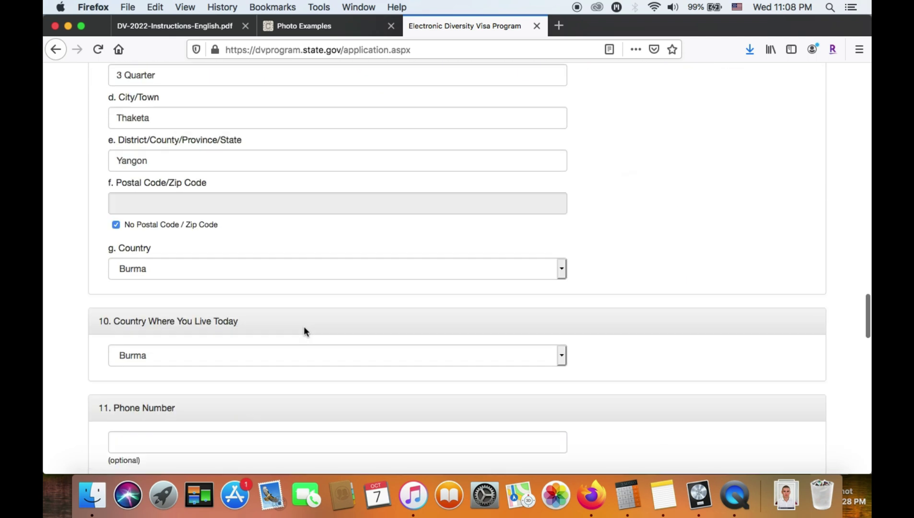
pyautogui.scroll(-3, 304, 330)
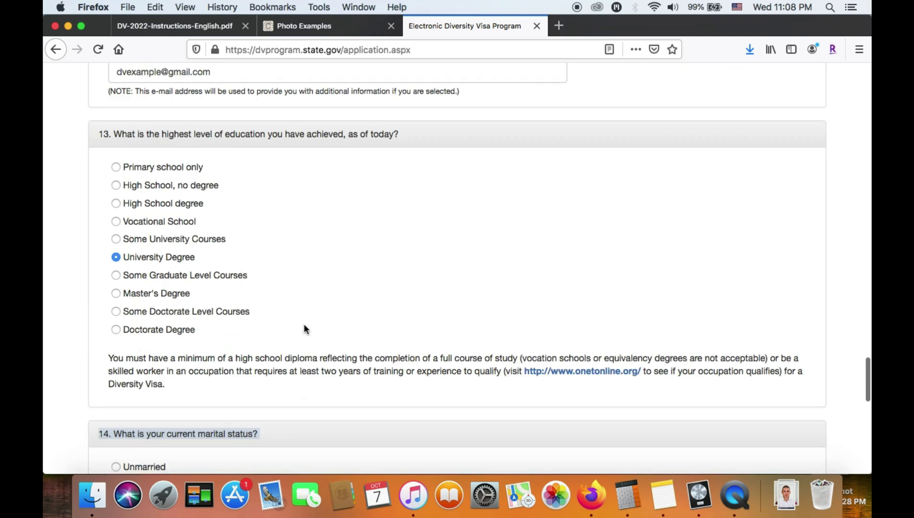
pyautogui.scroll(-5, 243, 298)
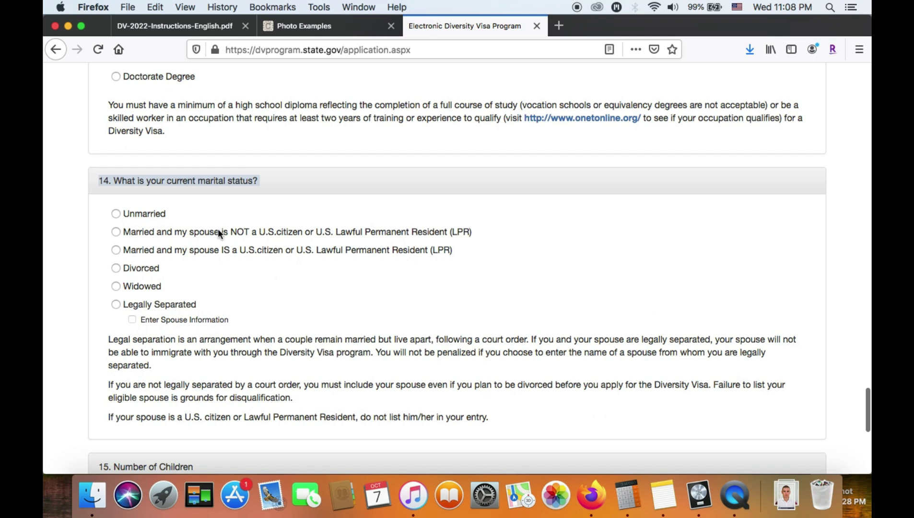
pyautogui.click(116, 231)
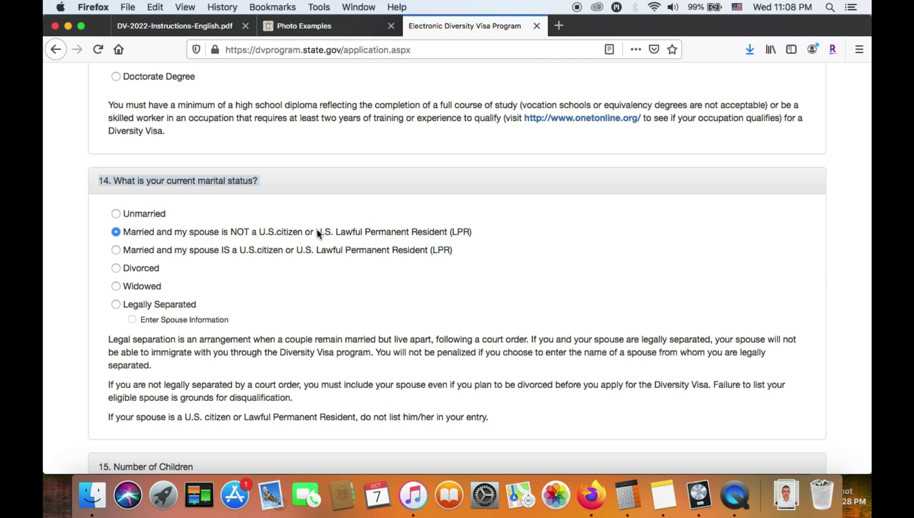
pyautogui.click(300, 233)
# Switch marital status to Unmarried, then back to married with a non-U.S. citizen spouse
pyautogui.scroll(20, 178, 219)
pyautogui.scroll(10, 179, 220)
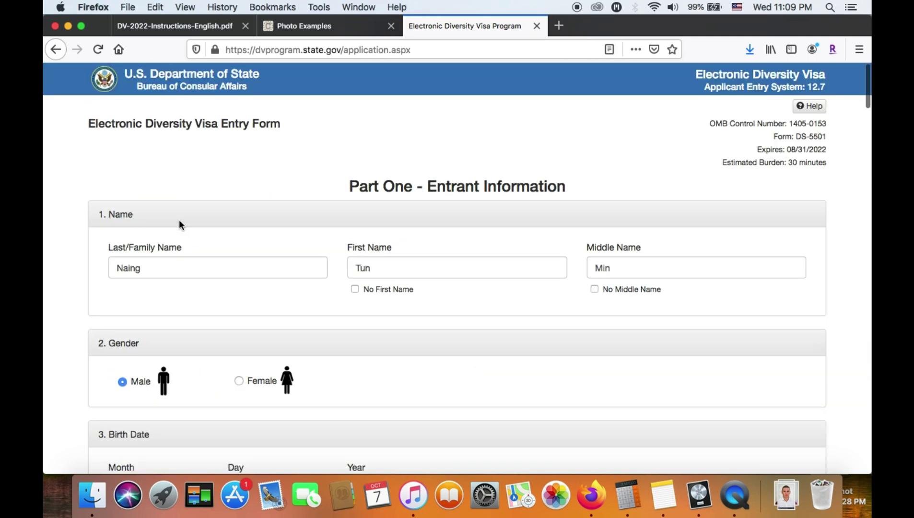
pyautogui.scroll(-1, 387, 279)
pyautogui.scroll(-20, 388, 280)
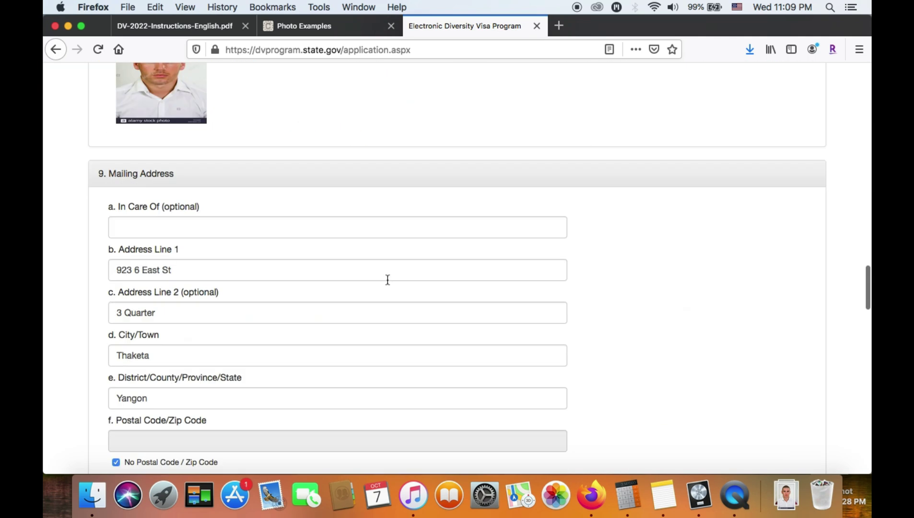
pyautogui.scroll(-5, 247, 284)
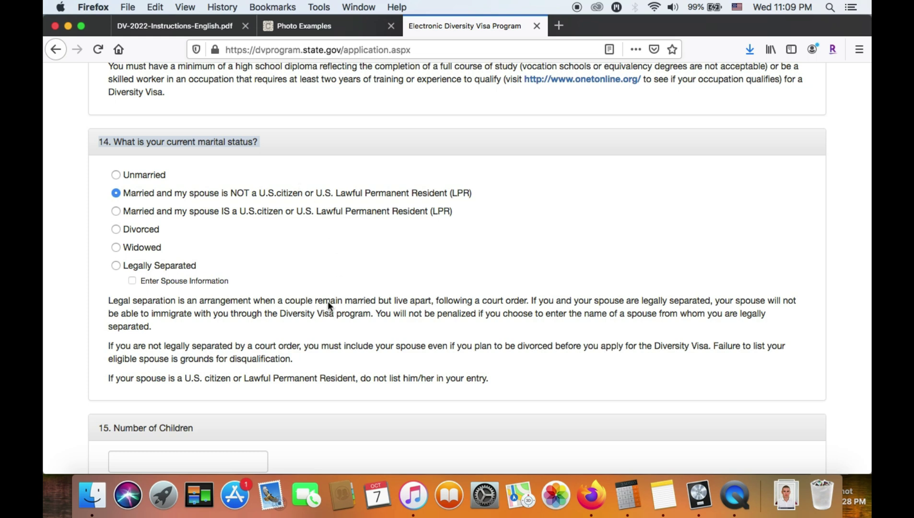
pyautogui.scroll(-2, 310, 336)
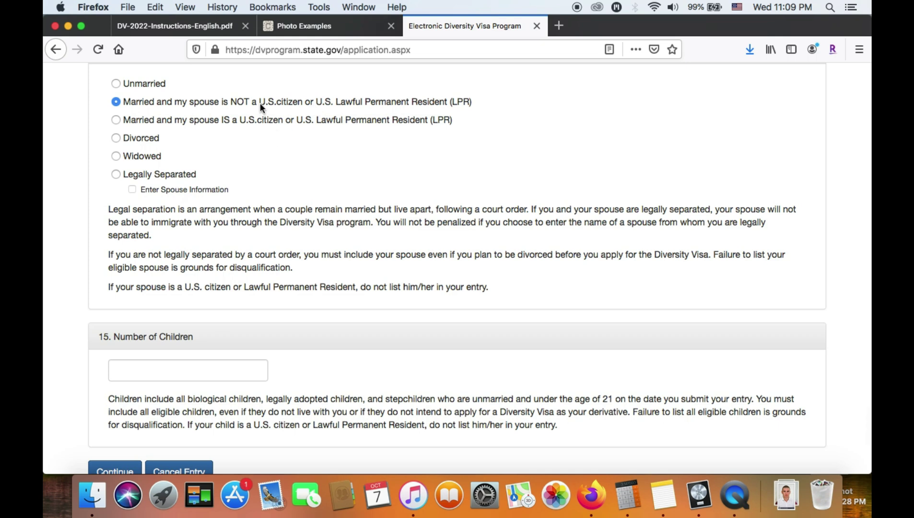
pyautogui.click(153, 84)
pyautogui.scroll(10, 185, 105)
pyautogui.scroll(15, 188, 108)
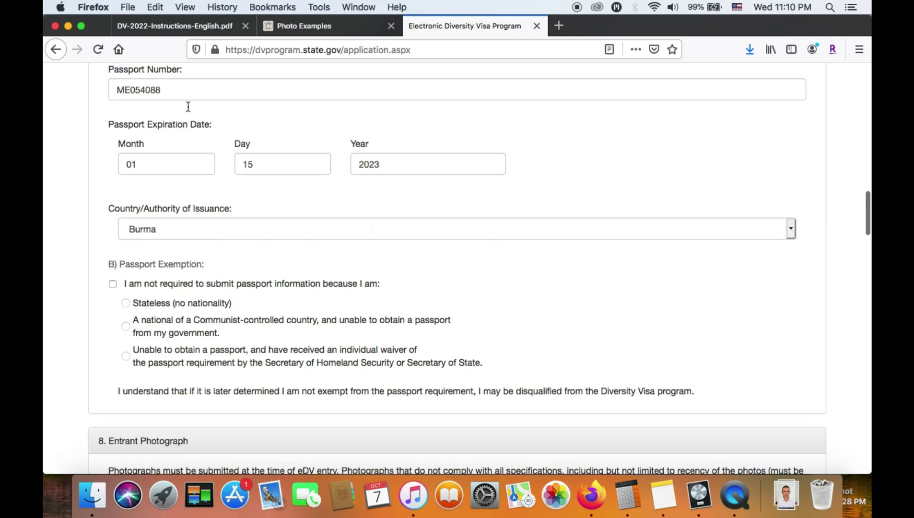
pyautogui.scroll(5, 188, 108)
pyautogui.scroll(-15, 272, 308)
pyautogui.scroll(-20, 273, 307)
pyautogui.scroll(10, 272, 310)
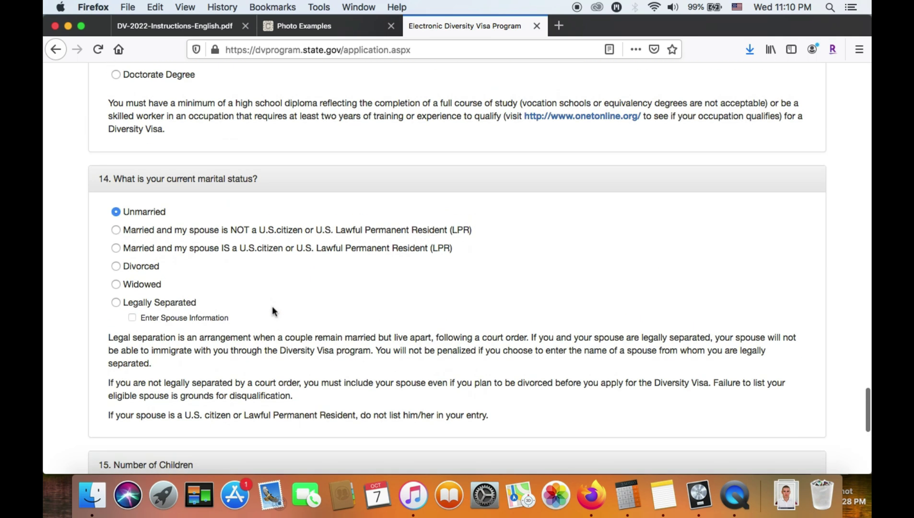
pyautogui.click(235, 228)
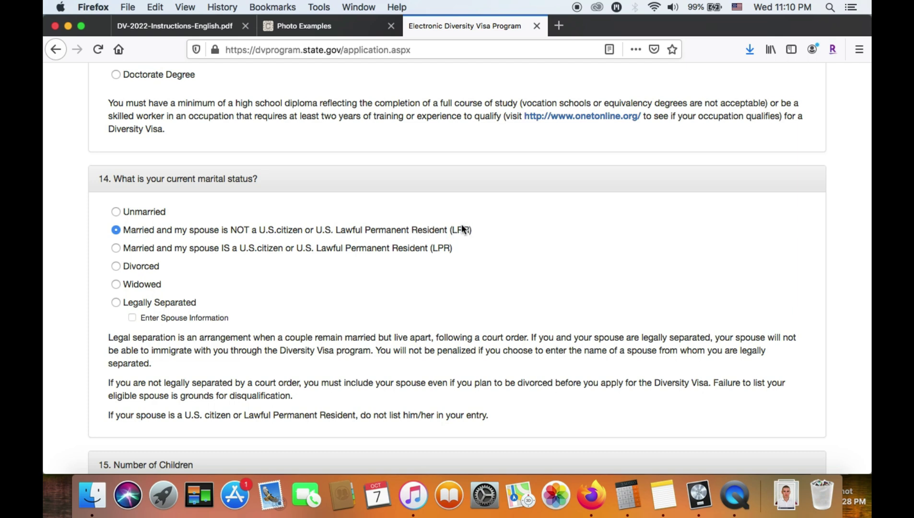
# Enter 0 as the number of children and continue to Part Two
pyautogui.scroll(-5, 401, 265)
pyautogui.click(242, 210)
pyautogui.write('0')
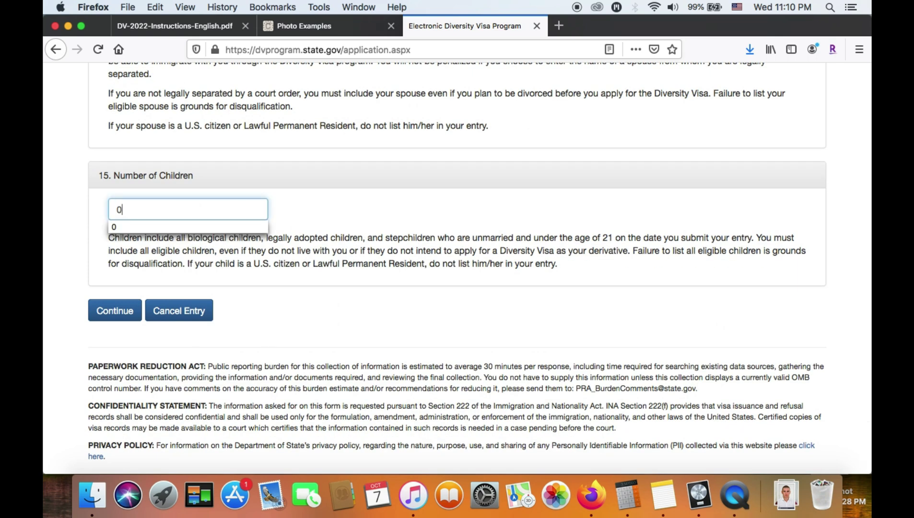
pyautogui.click(312, 237)
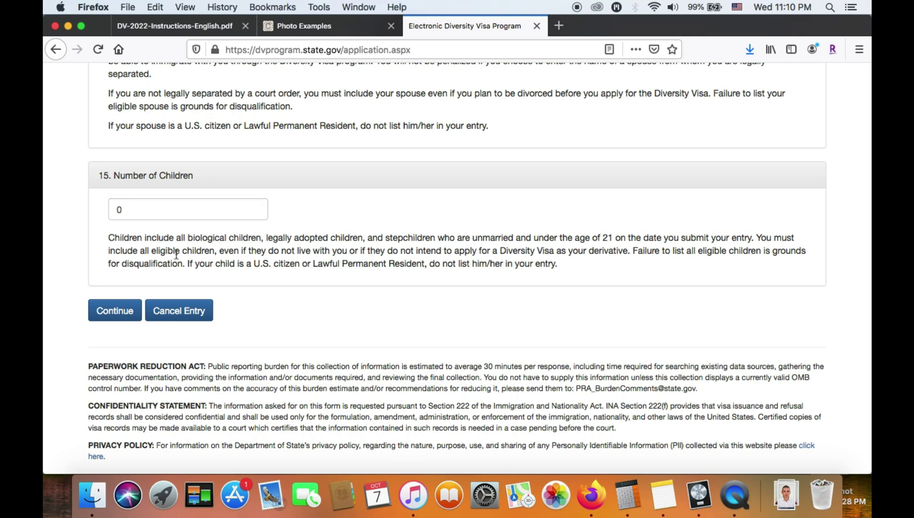
pyautogui.click(120, 313)
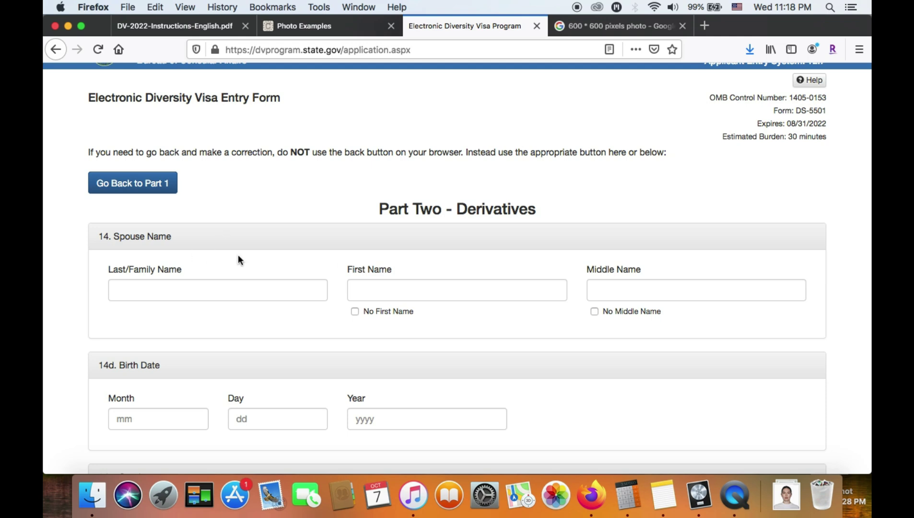
# Enter the spouse's last, first and middle names
pyautogui.scroll(-3, 238, 258)
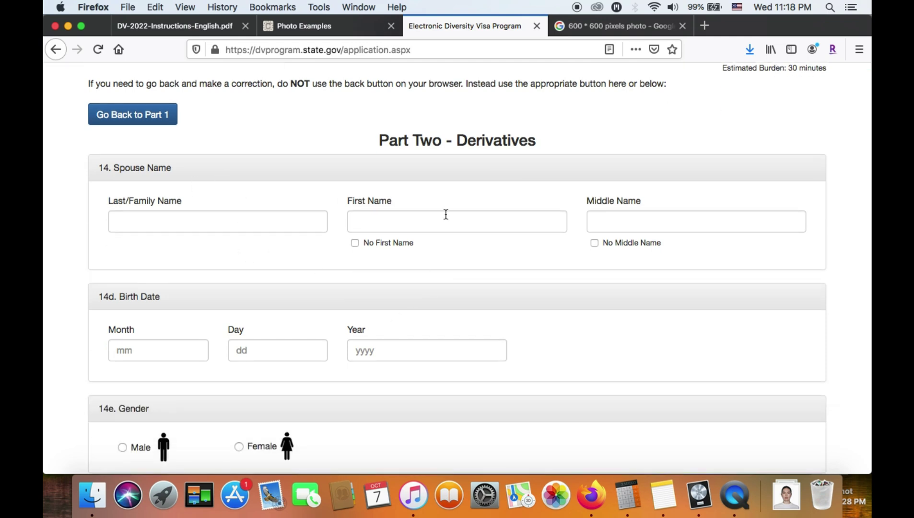
pyautogui.click(429, 222)
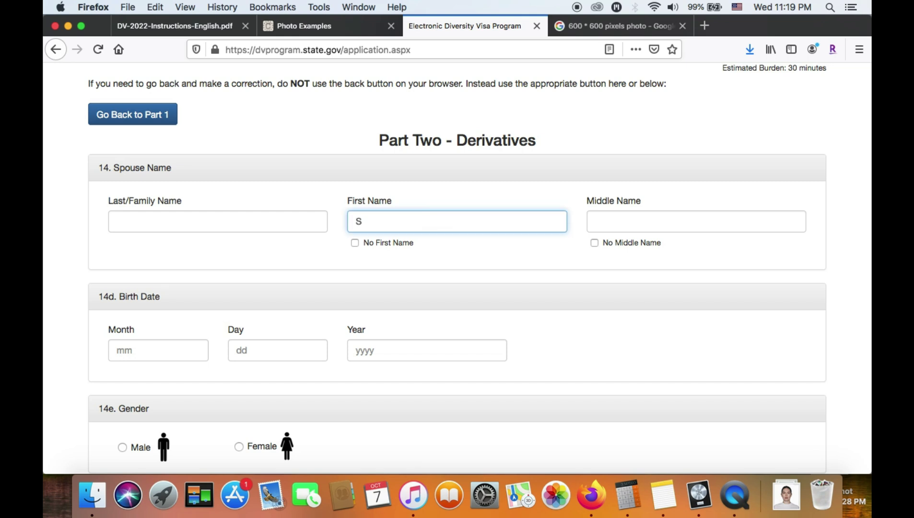
pyautogui.press('Tab')
pyautogui.click(203, 226)
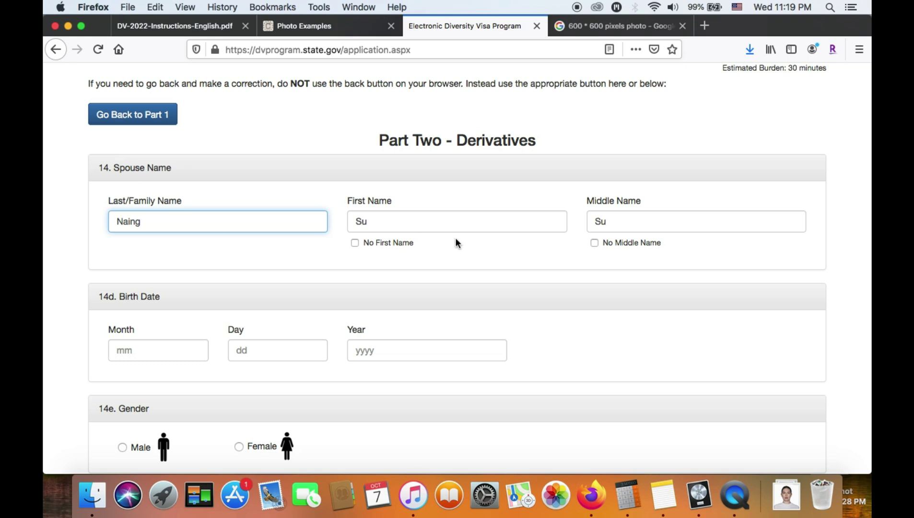
pyautogui.click(383, 226)
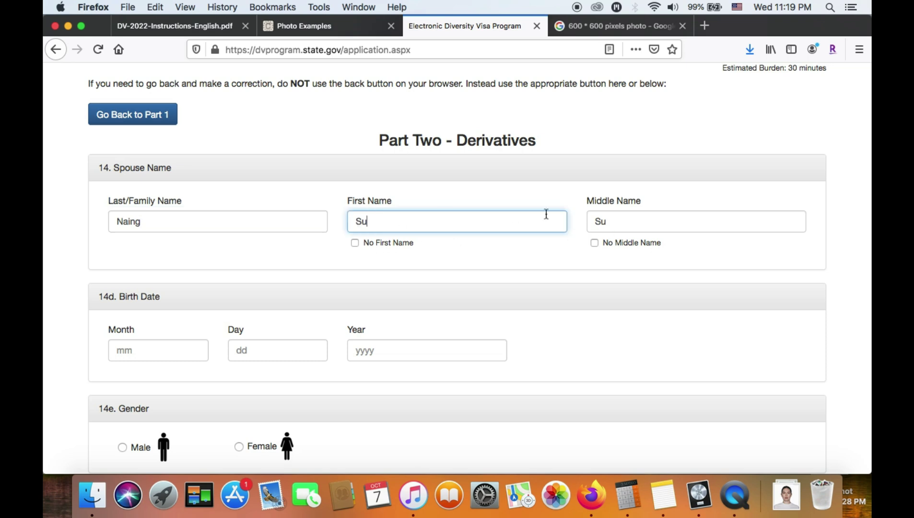
pyautogui.click(608, 223)
pyautogui.click(250, 227)
pyautogui.click(167, 350)
pyautogui.write('9')
pyautogui.press('Tab')
pyautogui.write('17')
pyautogui.press('Tab')
pyautogui.write('1994')
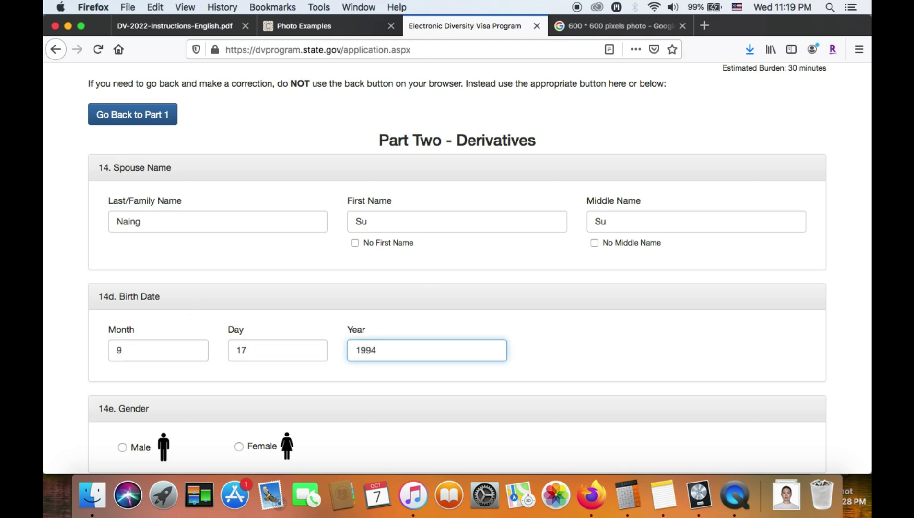
pyautogui.click(168, 355)
pyautogui.click(249, 351)
pyautogui.click(368, 350)
# Mark the spouse as Female and enter Thaketa as the birth city
pyautogui.scroll(-3, 286, 385)
pyautogui.click(239, 373)
pyautogui.scroll(-7, 377, 372)
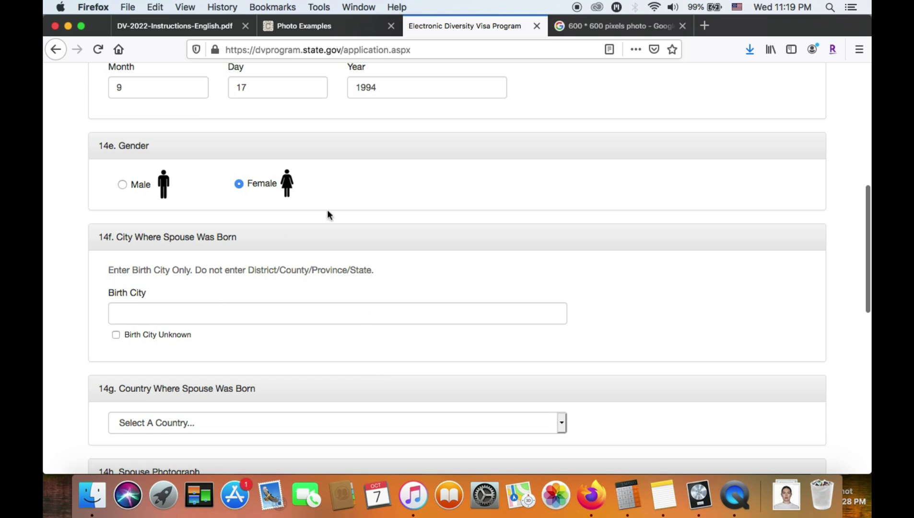
pyautogui.scroll(3, 328, 211)
pyautogui.scroll(4, 230, 245)
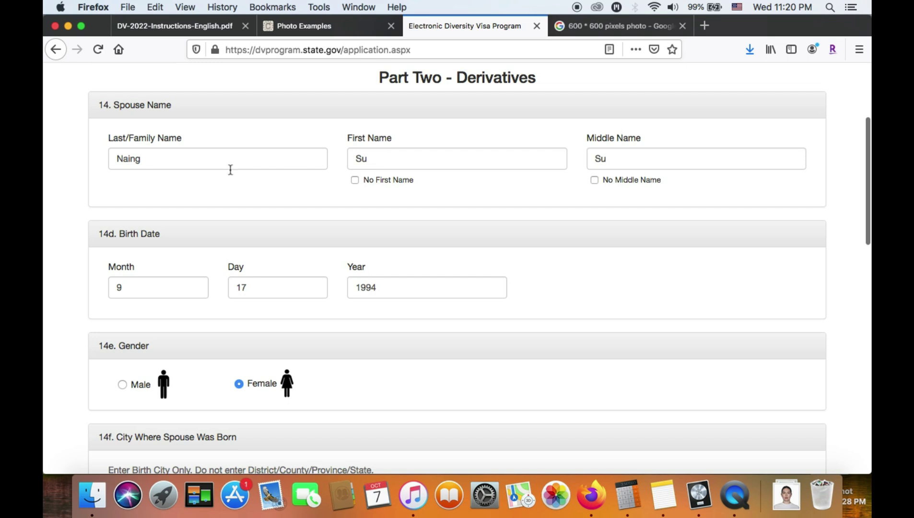
pyautogui.click(148, 159)
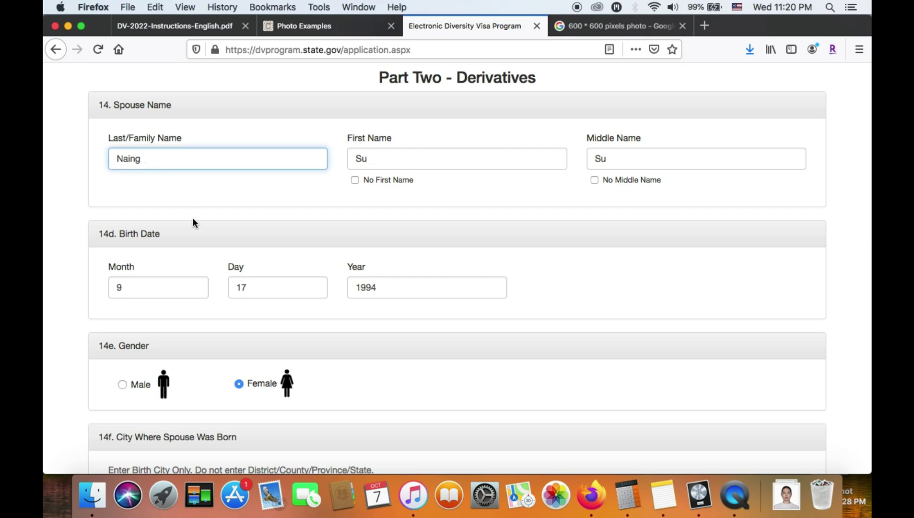
pyautogui.scroll(-5, 192, 218)
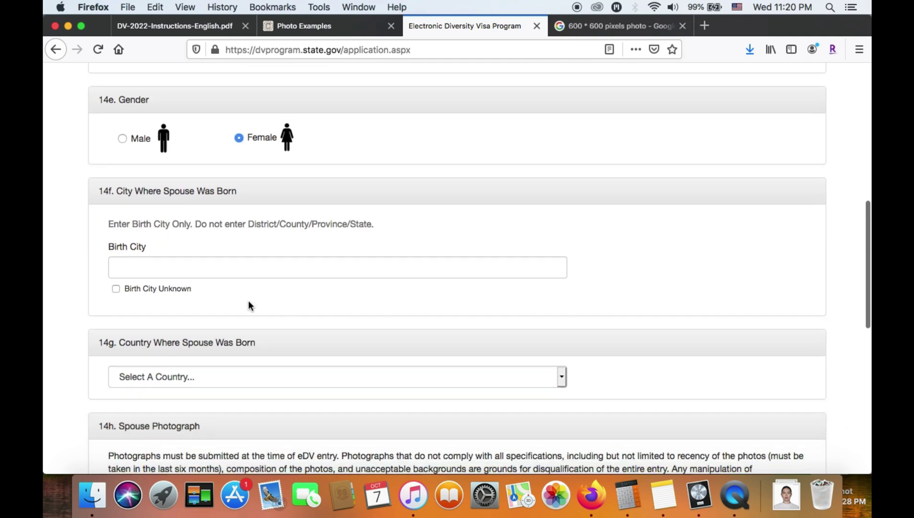
pyautogui.click(223, 272)
pyautogui.write('Thaketa')
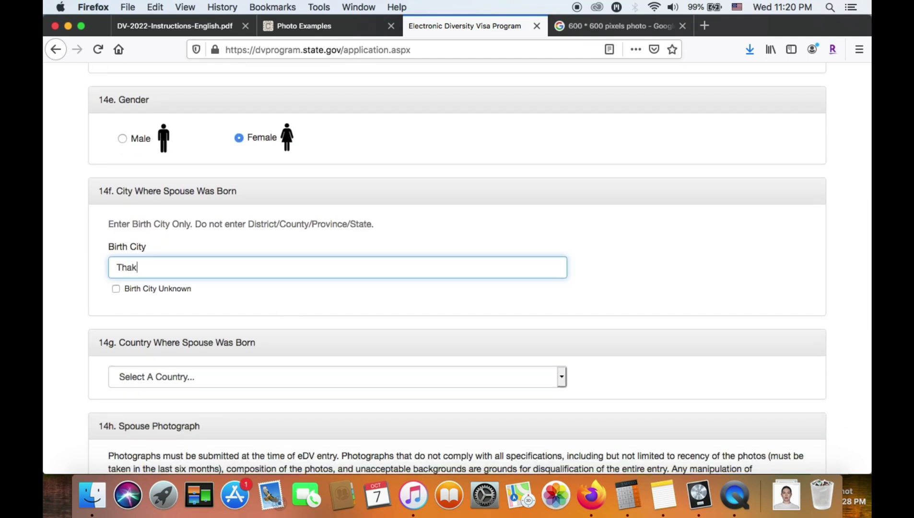
pyautogui.click(60, 385)
# Choose Burma as the spouse's country of birth
pyautogui.scroll(-3, 60, 386)
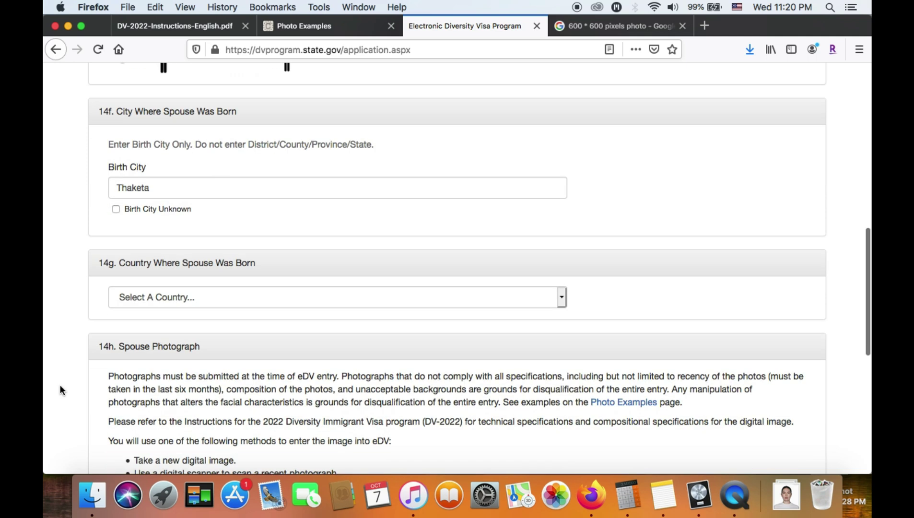
pyautogui.tripleClick(190, 265)
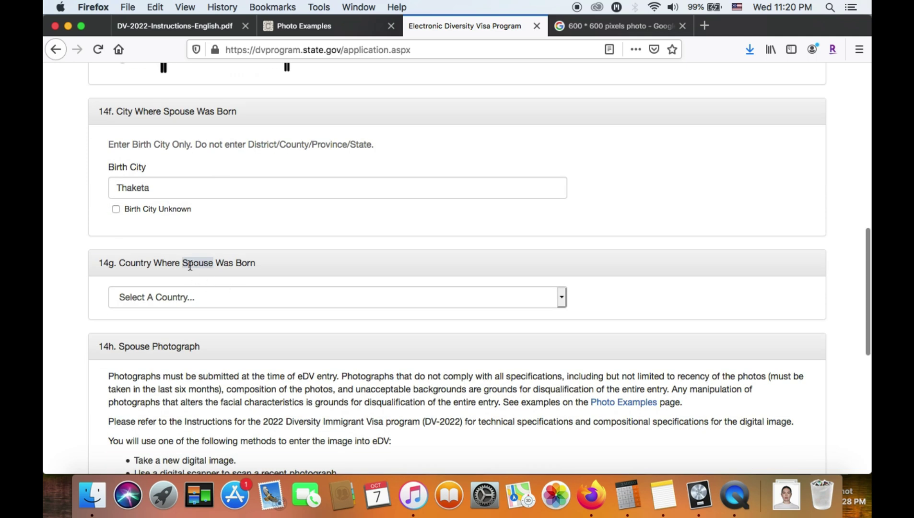
pyautogui.click(233, 295)
pyautogui.scroll(-10, 202, 257)
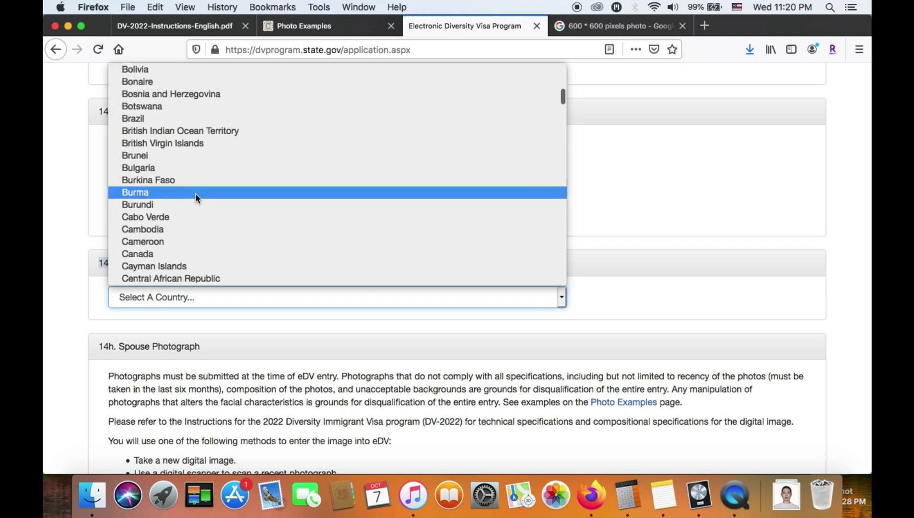
pyautogui.click(195, 194)
pyautogui.scroll(-5, 66, 353)
pyautogui.scroll(-3, 66, 353)
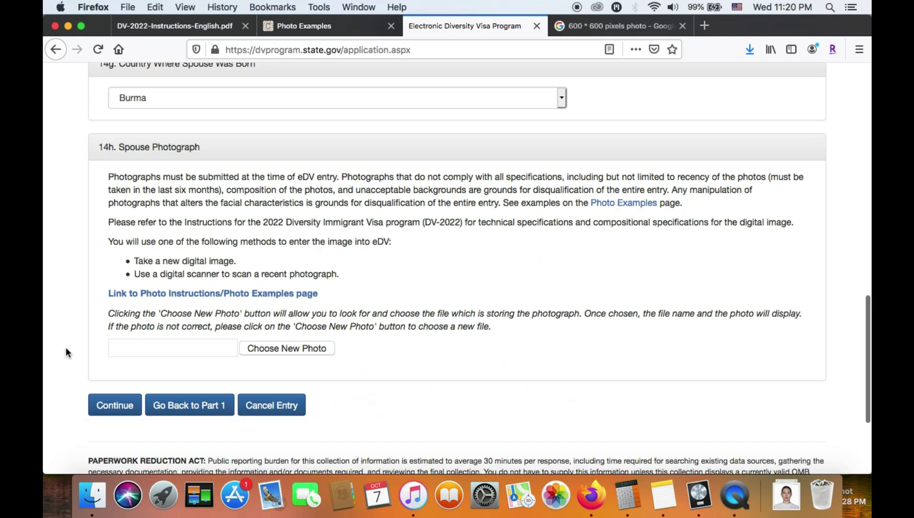
# Attach 600.jpg from Downloads as the spouse photo and continue to the review page
pyautogui.click(272, 348)
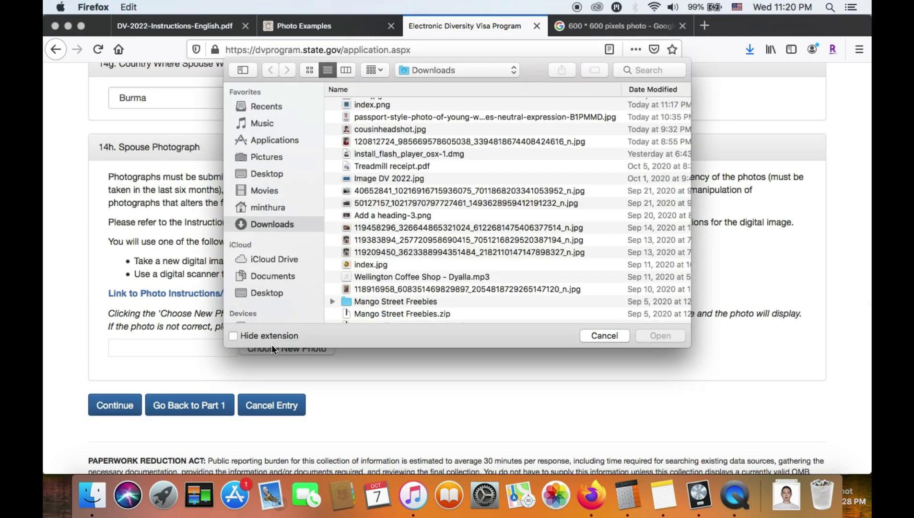
pyautogui.click(409, 105)
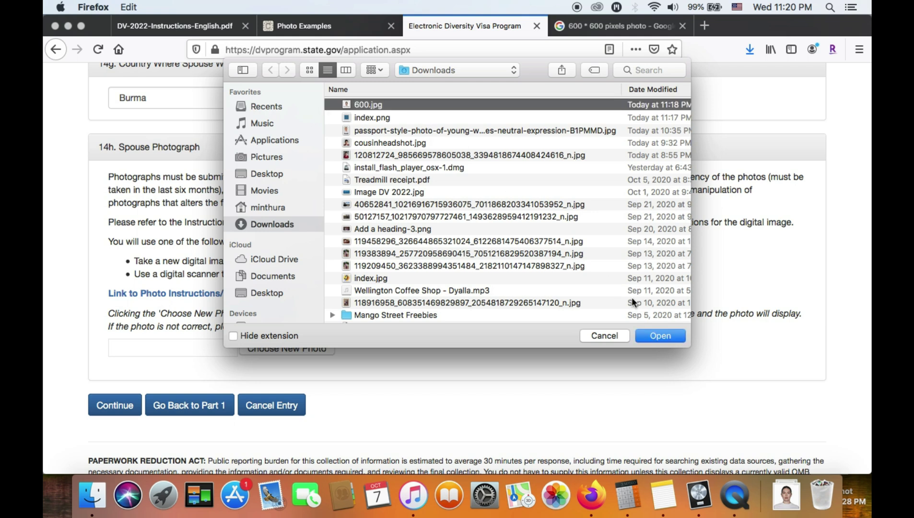
pyautogui.click(660, 336)
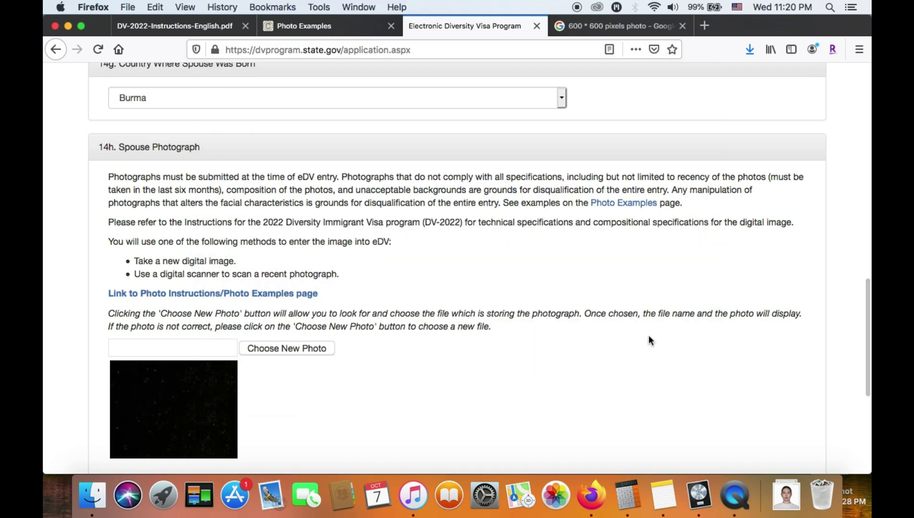
pyautogui.scroll(-9, 115, 315)
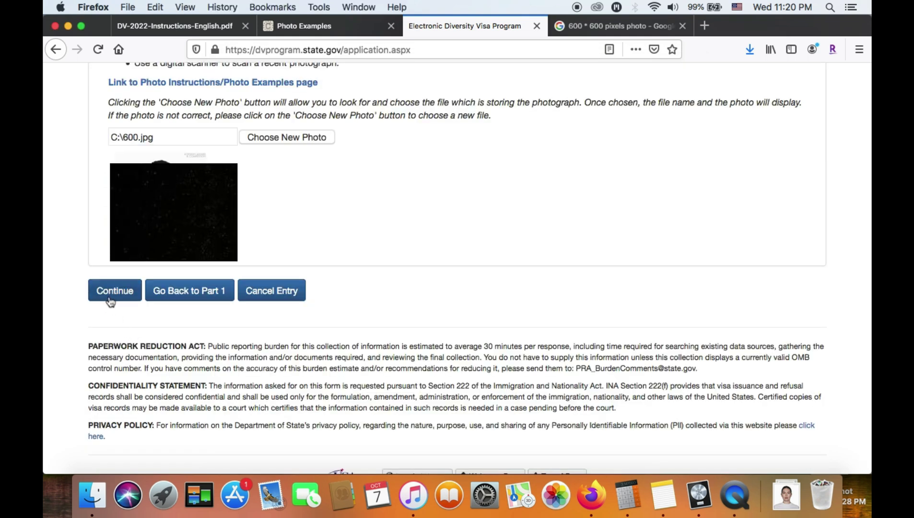
pyautogui.click(111, 298)
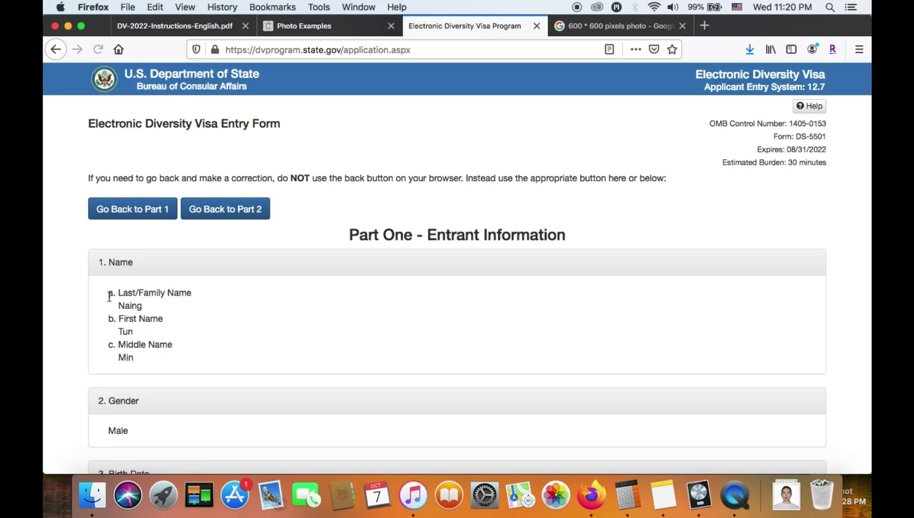
pyautogui.scroll(-3, 191, 332)
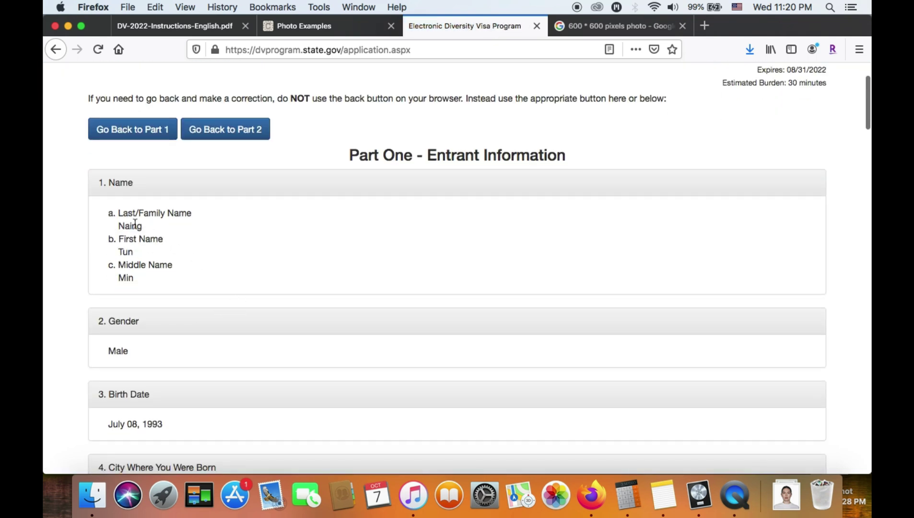
pyautogui.scroll(-2, 159, 224)
pyautogui.moveTo(118, 207); pyautogui.dragTo(142, 232)
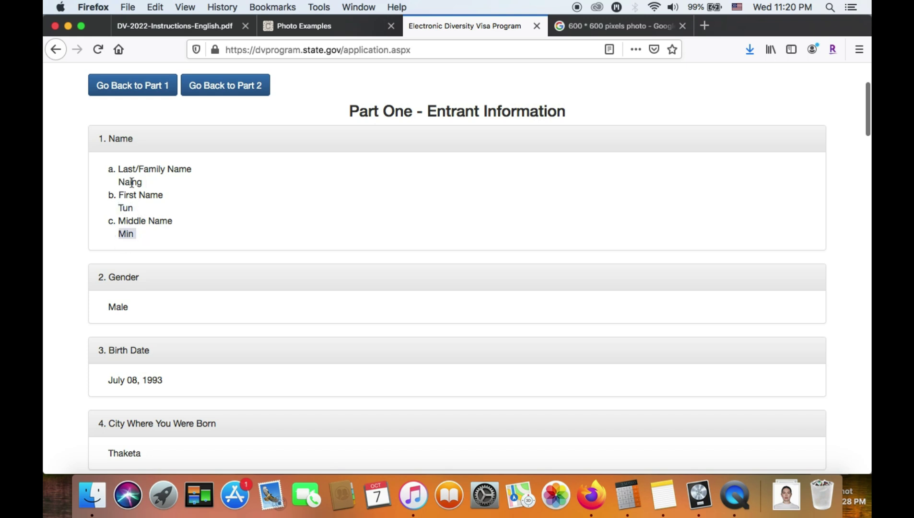
pyautogui.scroll(-3, 216, 252)
pyautogui.click(154, 254)
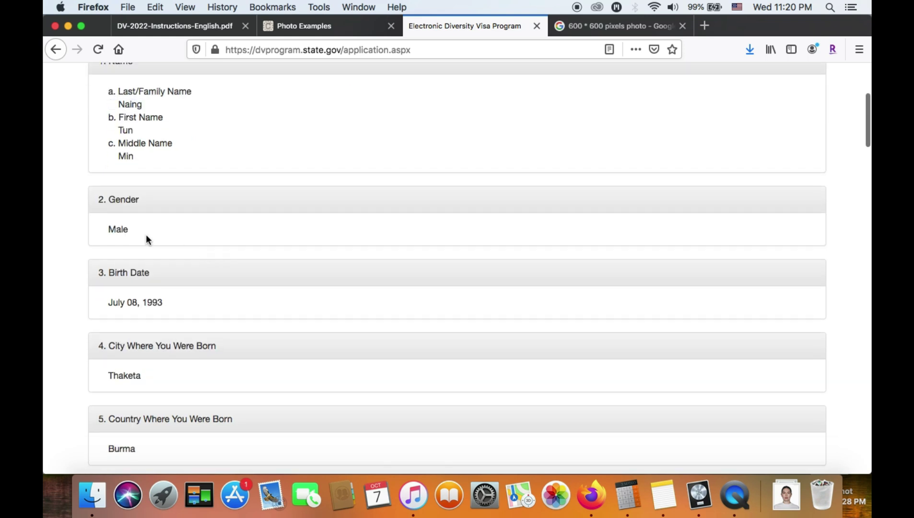
pyautogui.scroll(-2, 180, 312)
pyautogui.scroll(1, 196, 316)
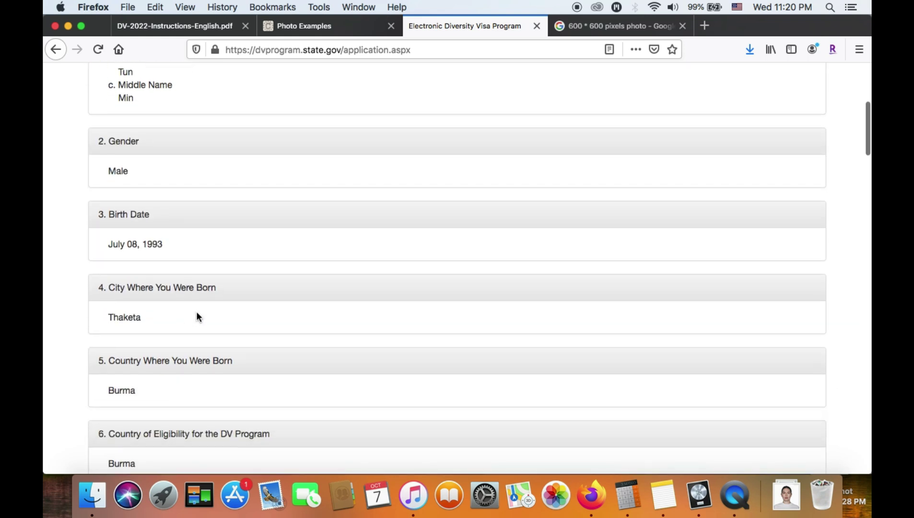
pyautogui.scroll(-3, 198, 319)
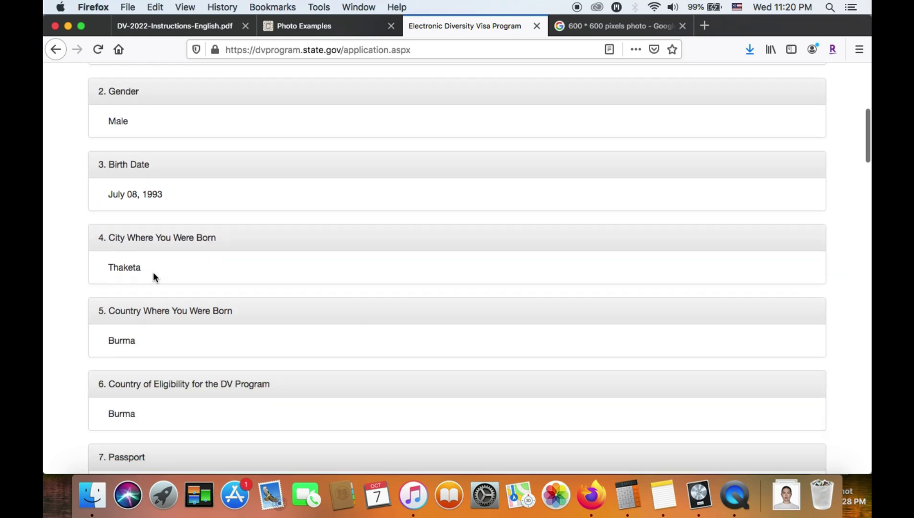
pyautogui.scroll(-3, 153, 272)
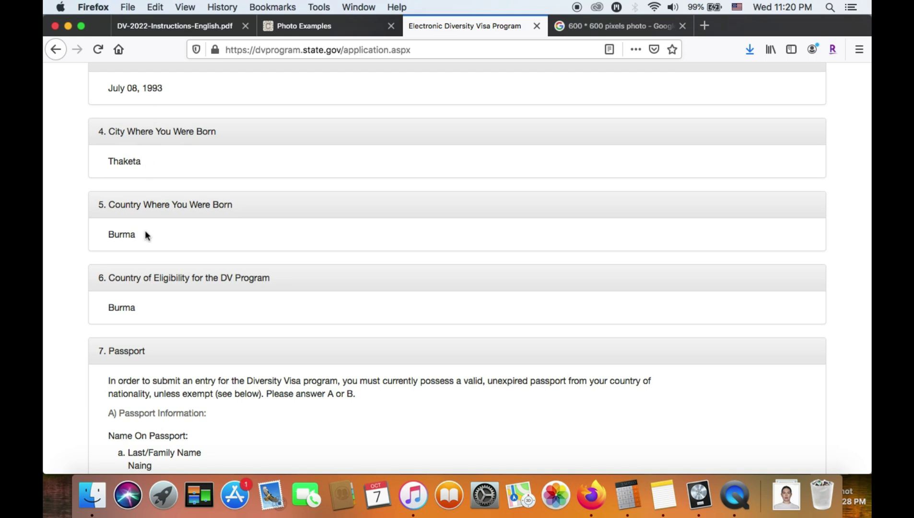
pyautogui.scroll(-1, 152, 227)
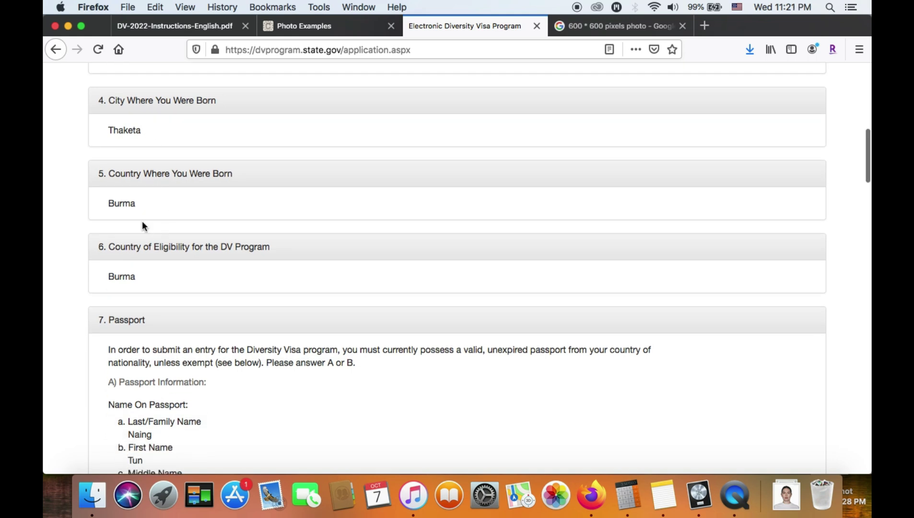
pyautogui.doubleClick(124, 205)
pyautogui.doubleClick(128, 278)
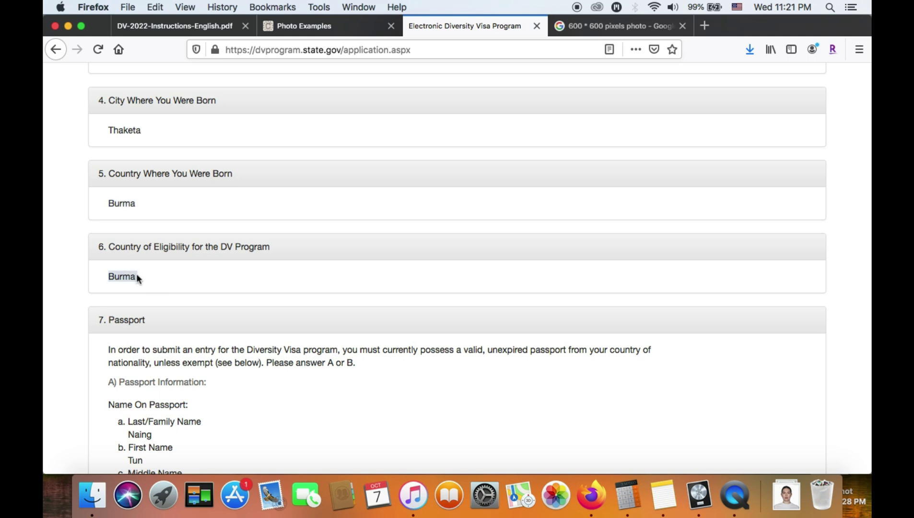
pyautogui.scroll(-4, 210, 303)
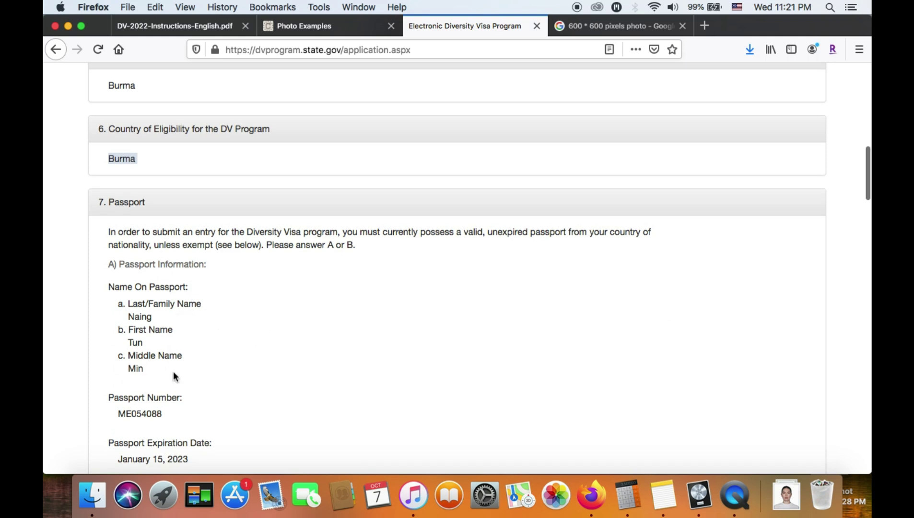
pyautogui.scroll(1, 173, 374)
pyautogui.scroll(-4, 170, 351)
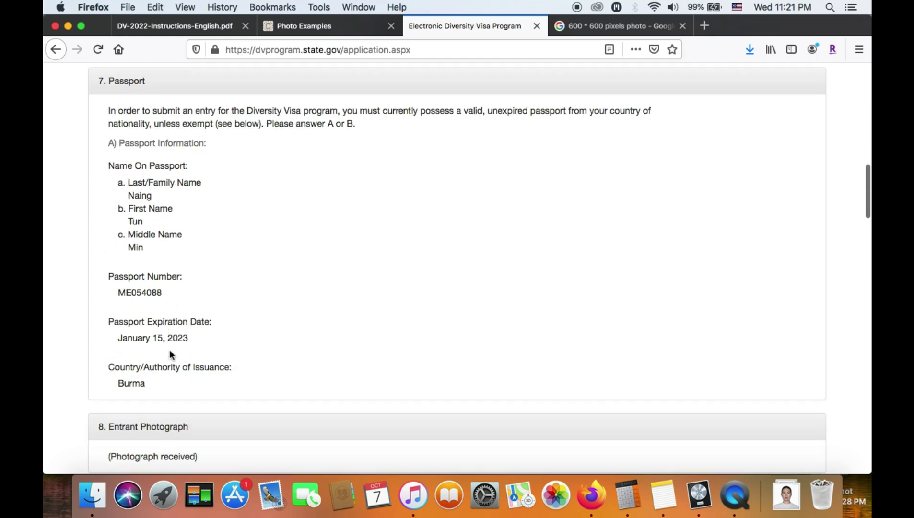
pyautogui.scroll(-1, 169, 354)
pyautogui.scroll(4, 181, 280)
pyautogui.scroll(-7, 183, 284)
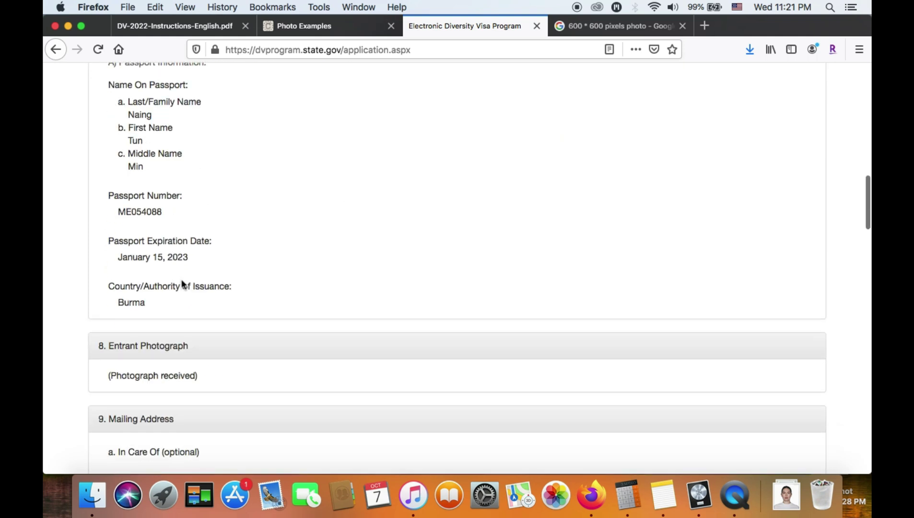
pyautogui.scroll(-4, 179, 356)
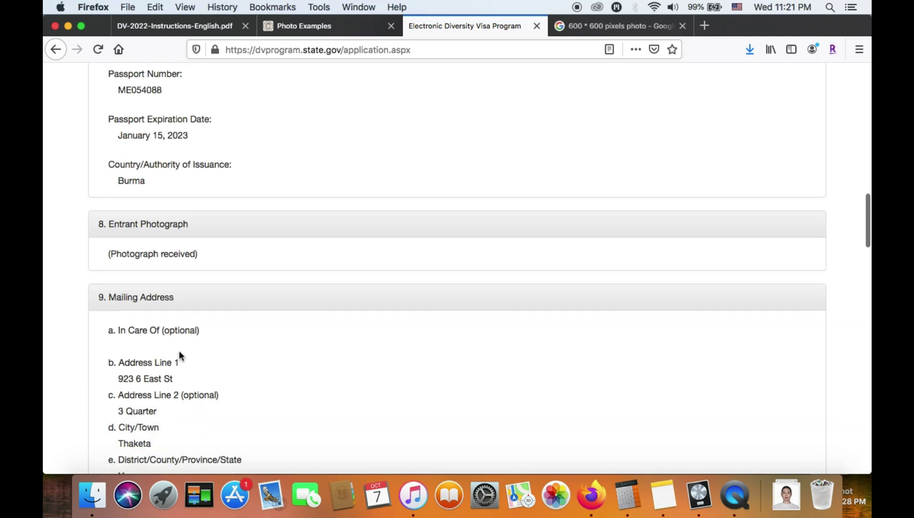
pyautogui.tripleClick(167, 258)
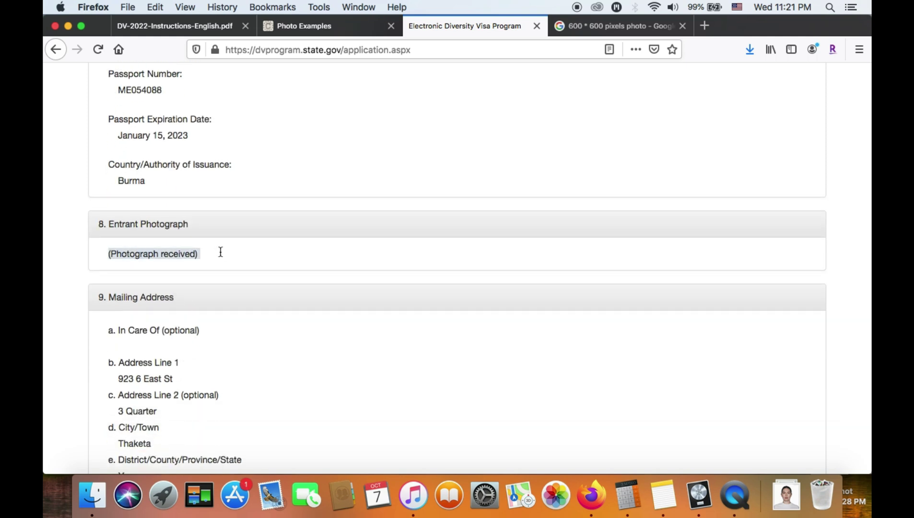
pyautogui.scroll(-1, 187, 398)
pyautogui.scroll(-5, 187, 398)
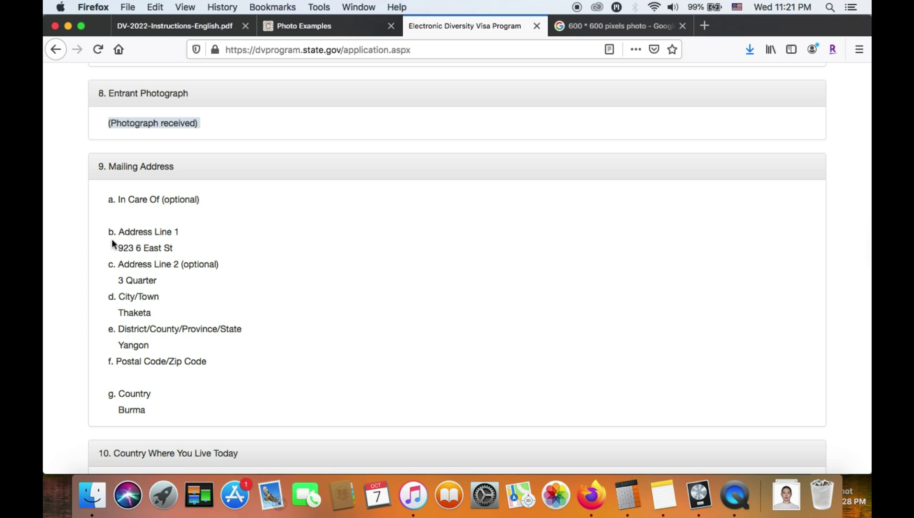
pyautogui.click(109, 235)
pyautogui.tripleClick(123, 246)
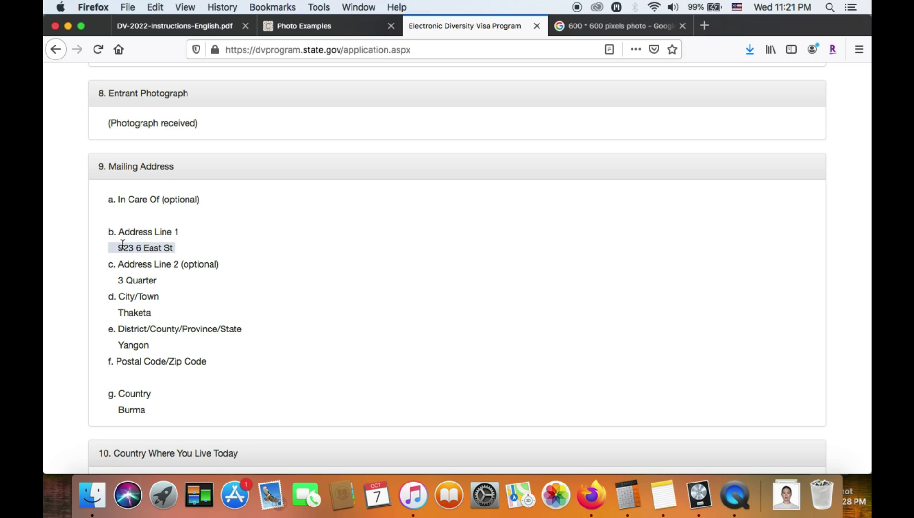
pyautogui.hotkey('shift', 'alt', 'Left')
pyautogui.hotkey('shift', 'alt', 'Left')
pyautogui.hotkey('shift', 'alt', 'Left')
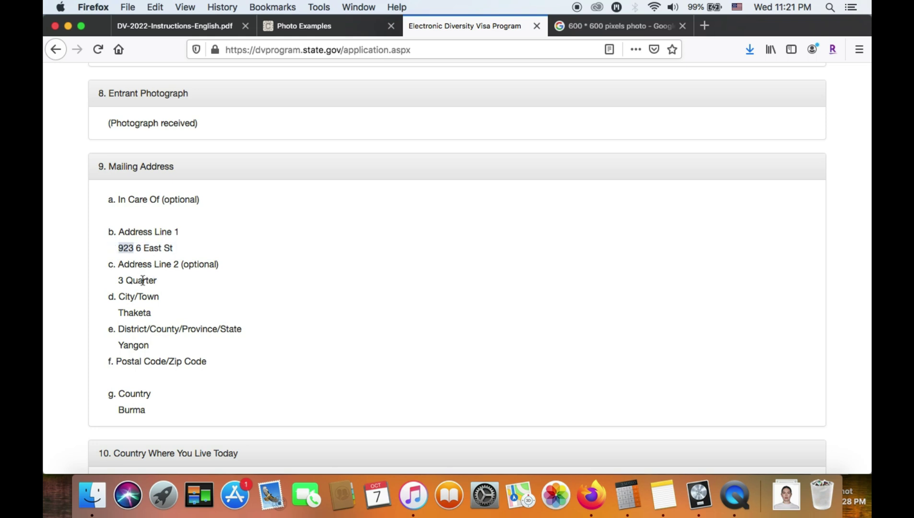
pyautogui.moveTo(108, 268); pyautogui.dragTo(157, 283)
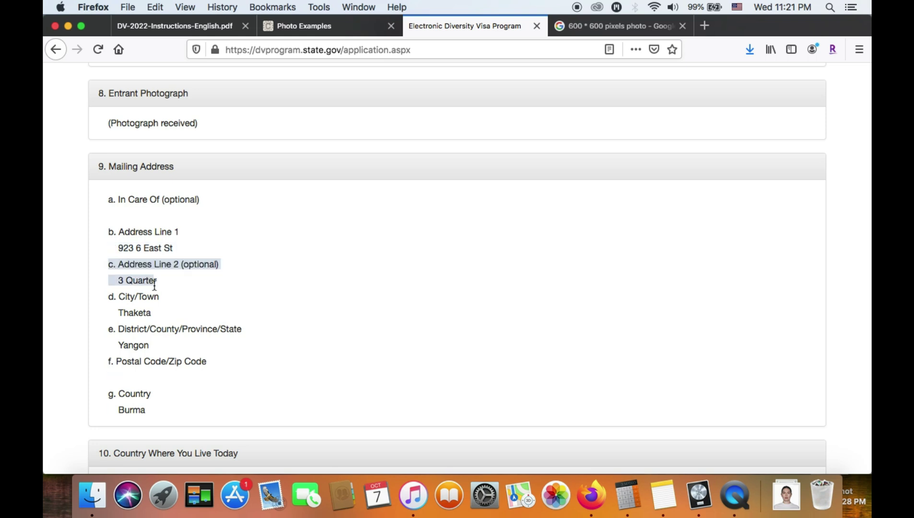
pyautogui.doubleClick(155, 283)
pyautogui.tripleClick(139, 314)
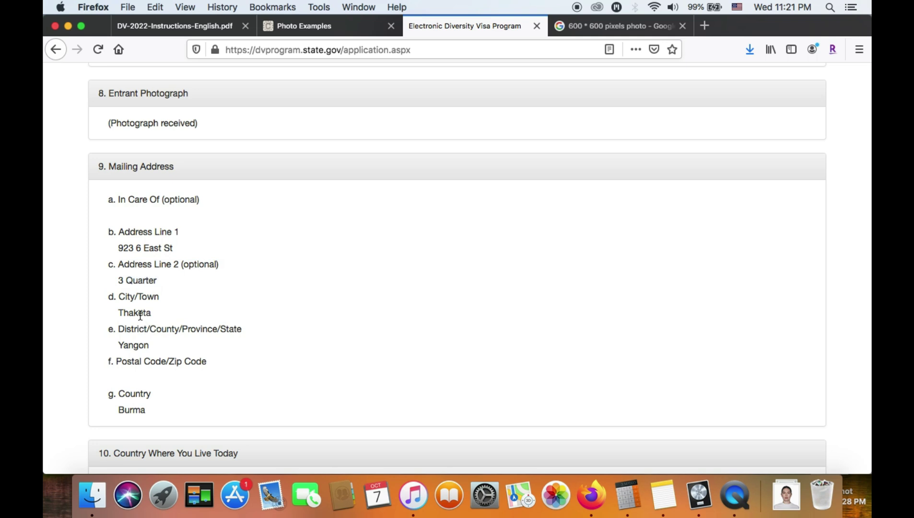
pyautogui.scroll(-2, 140, 336)
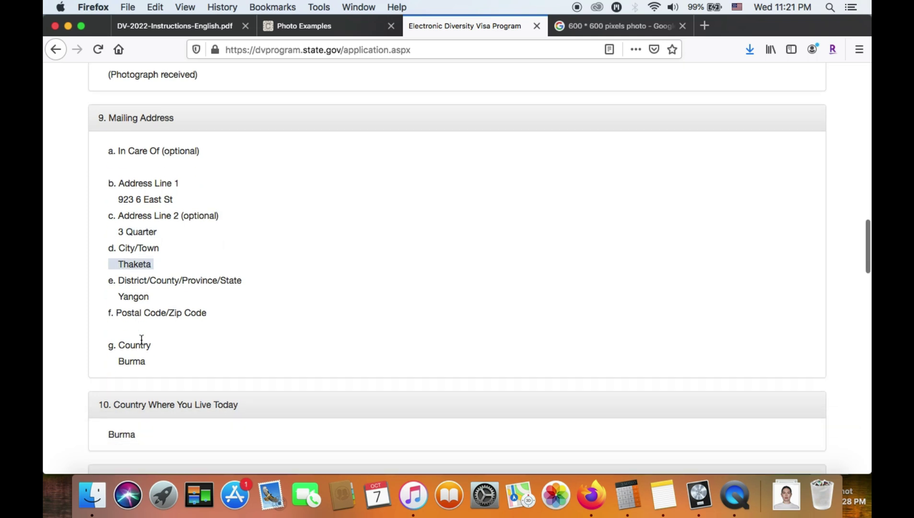
pyautogui.tripleClick(137, 296)
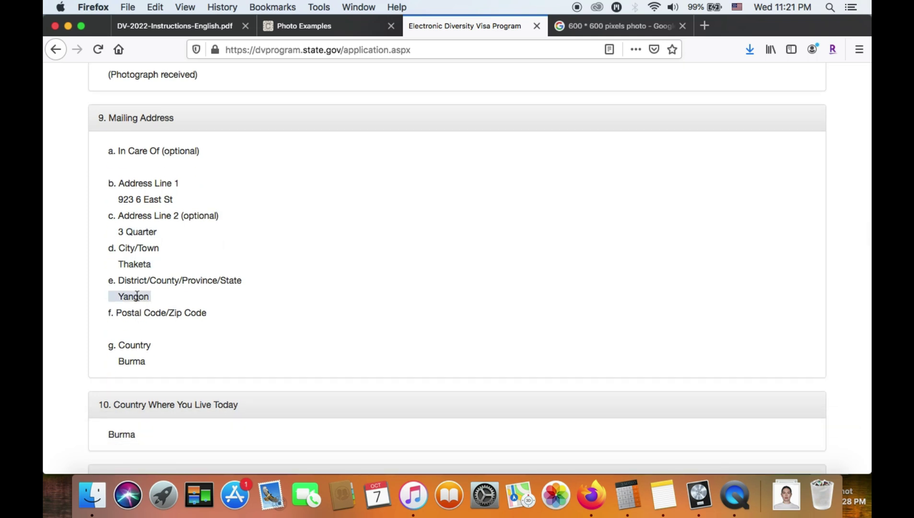
pyautogui.tripleClick(160, 320)
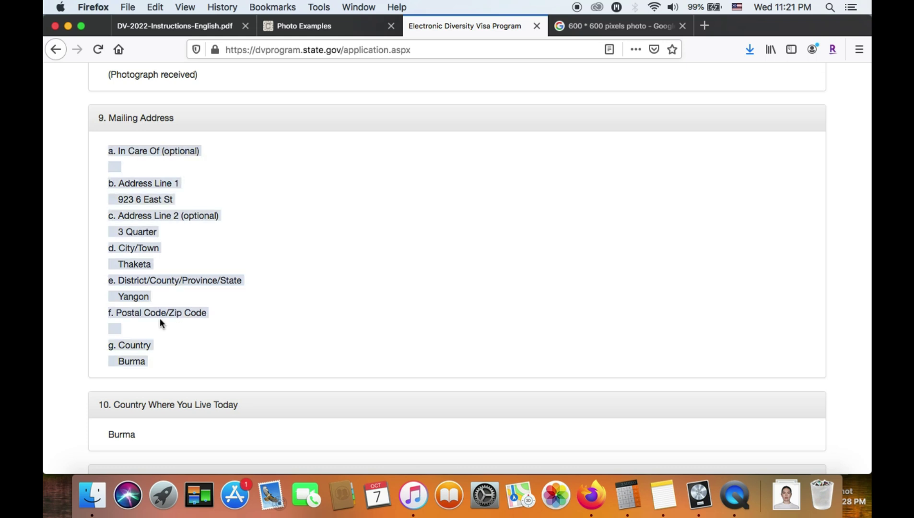
pyautogui.scroll(3, 214, 305)
pyautogui.scroll(-5, 214, 304)
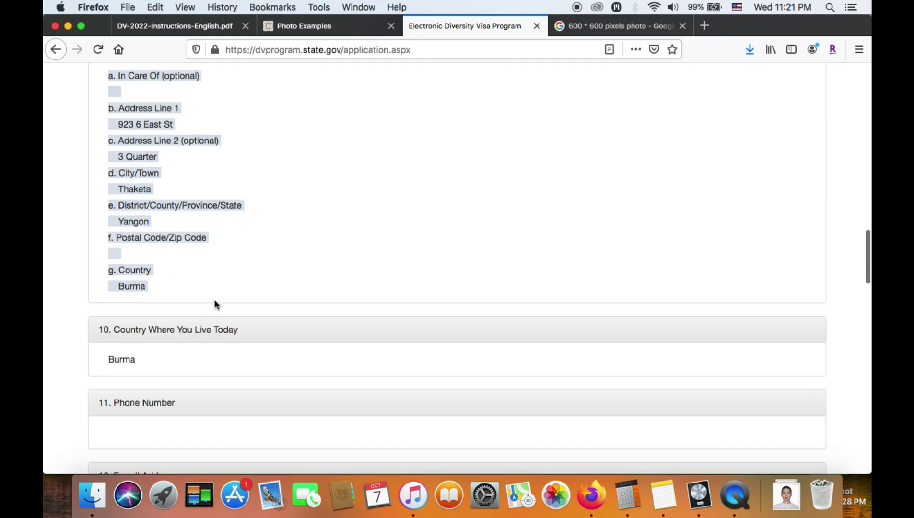
pyautogui.click(255, 264)
pyautogui.scroll(-3, 256, 263)
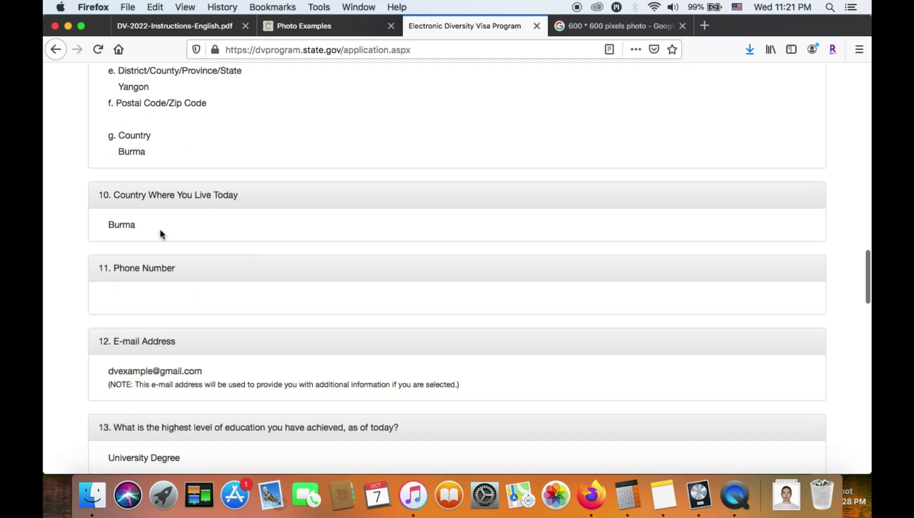
pyautogui.doubleClick(131, 223)
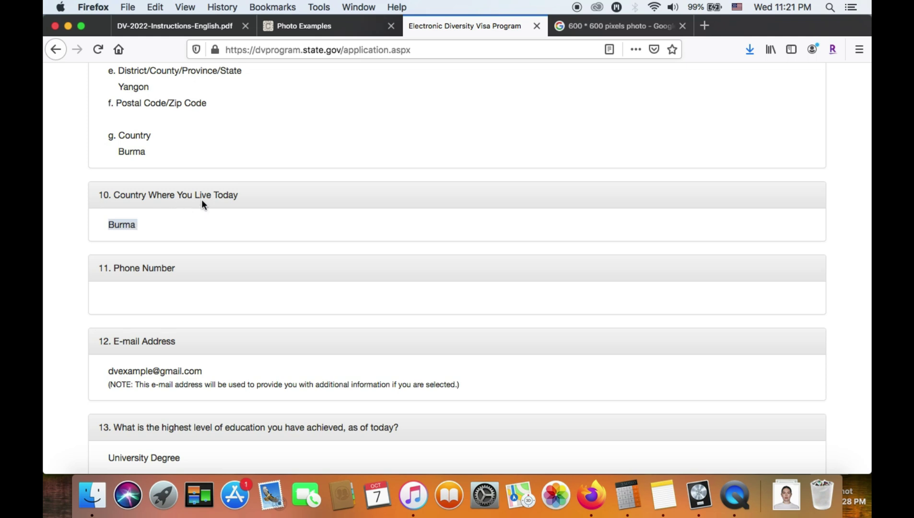
pyautogui.click(122, 227)
pyautogui.scroll(-3, 185, 221)
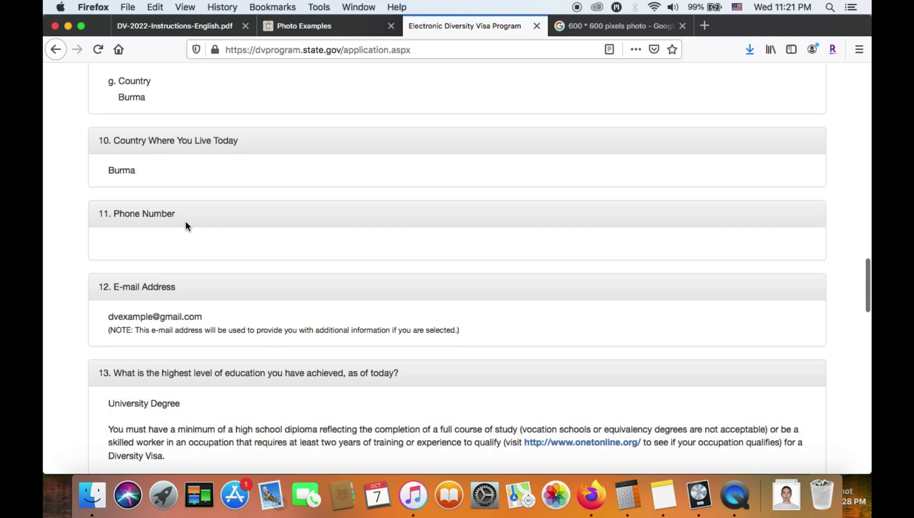
pyautogui.scroll(-3, 193, 240)
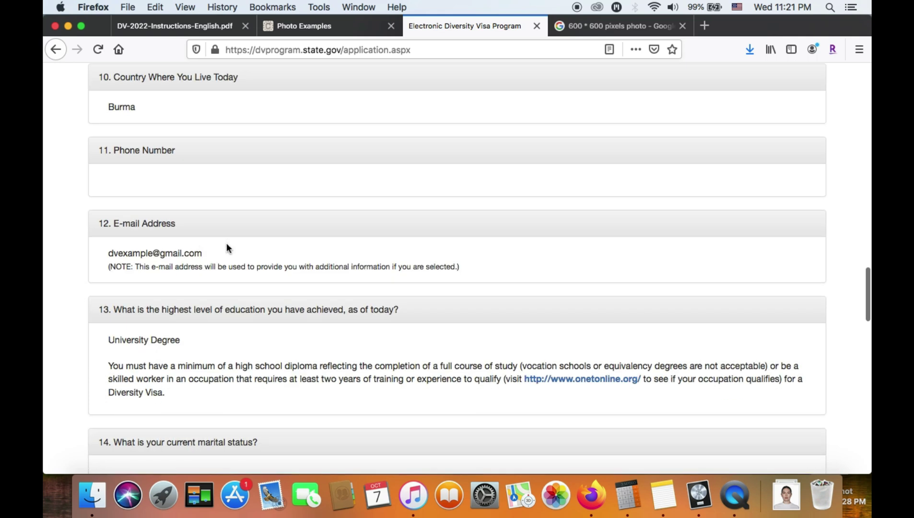
pyautogui.tripleClick(197, 254)
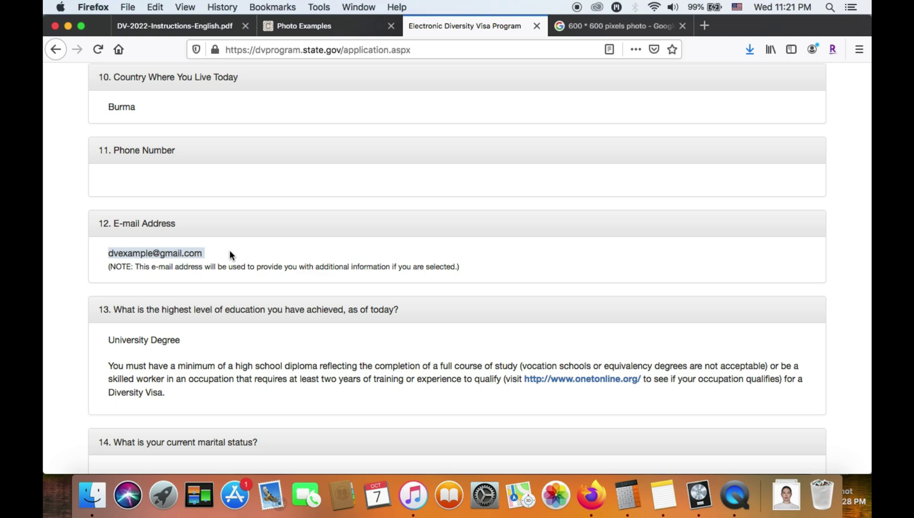
pyautogui.tripleClick(250, 268)
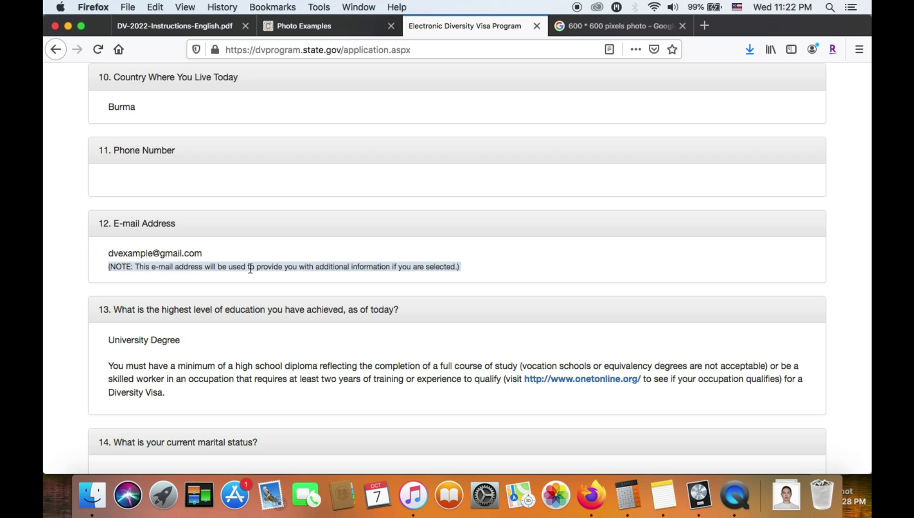
pyautogui.scroll(-3, 250, 267)
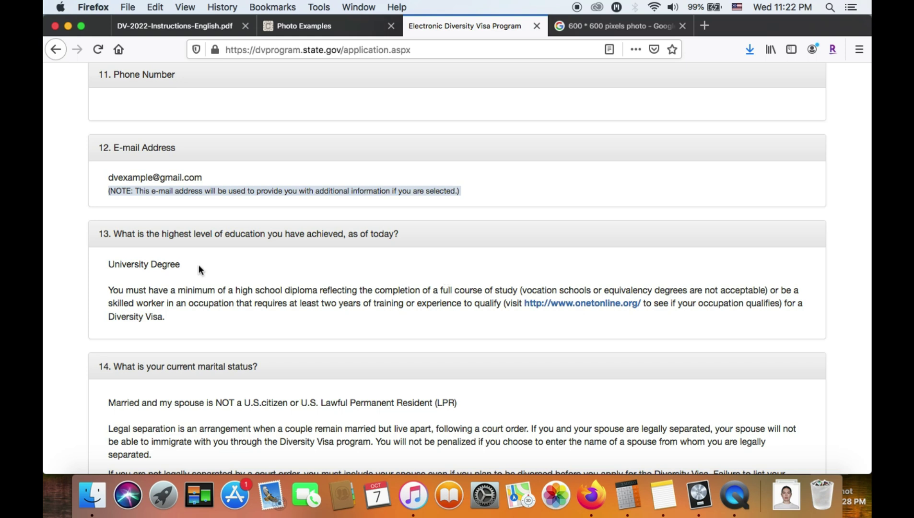
pyautogui.tripleClick(166, 237)
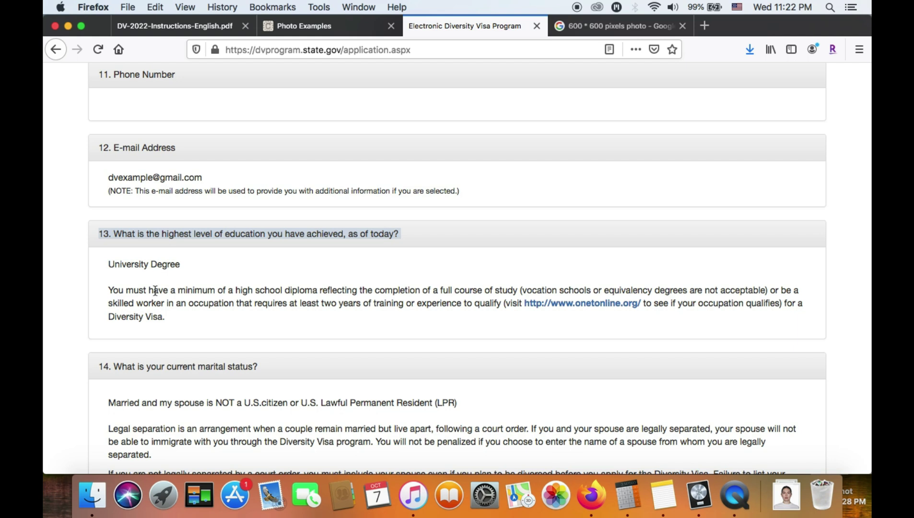
pyautogui.tripleClick(137, 262)
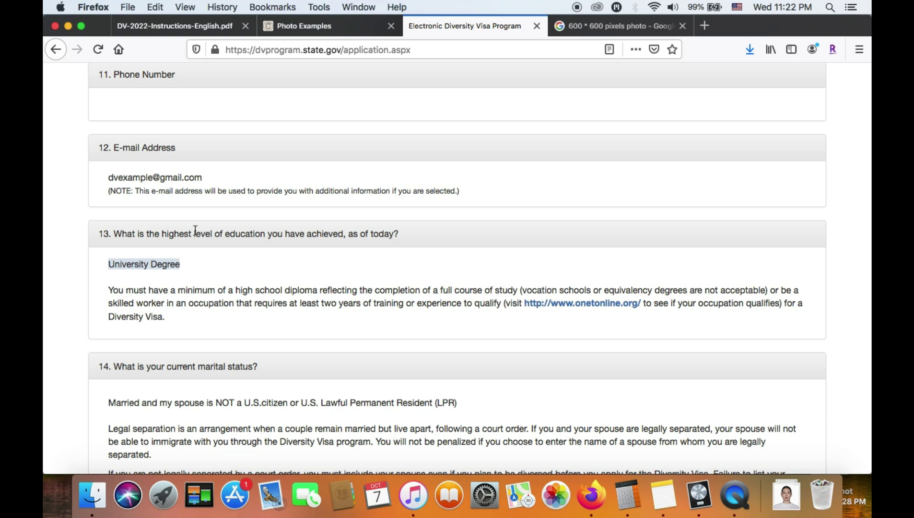
pyautogui.scroll(-5, 195, 230)
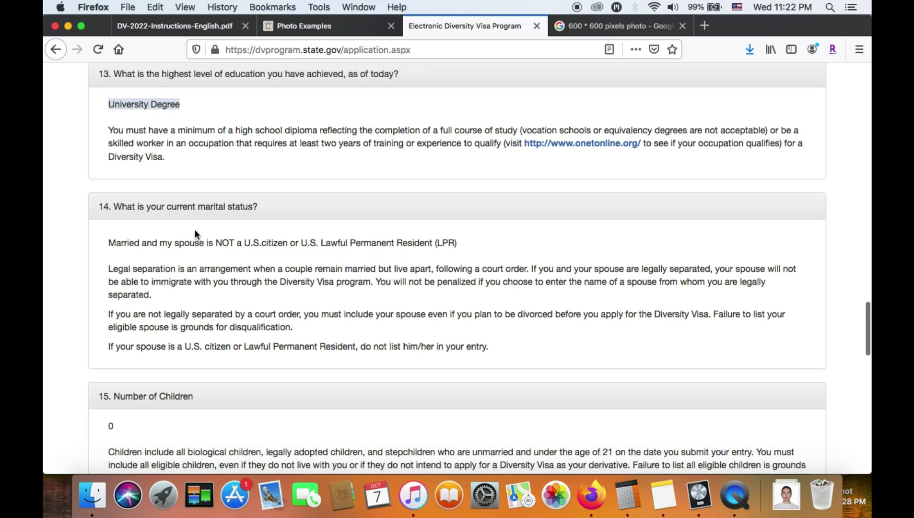
pyautogui.tripleClick(154, 210)
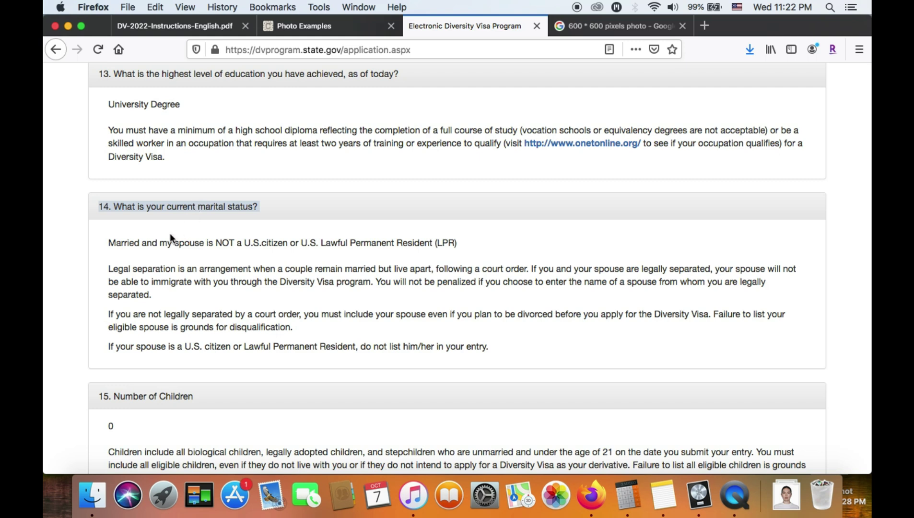
pyautogui.doubleClick(123, 243)
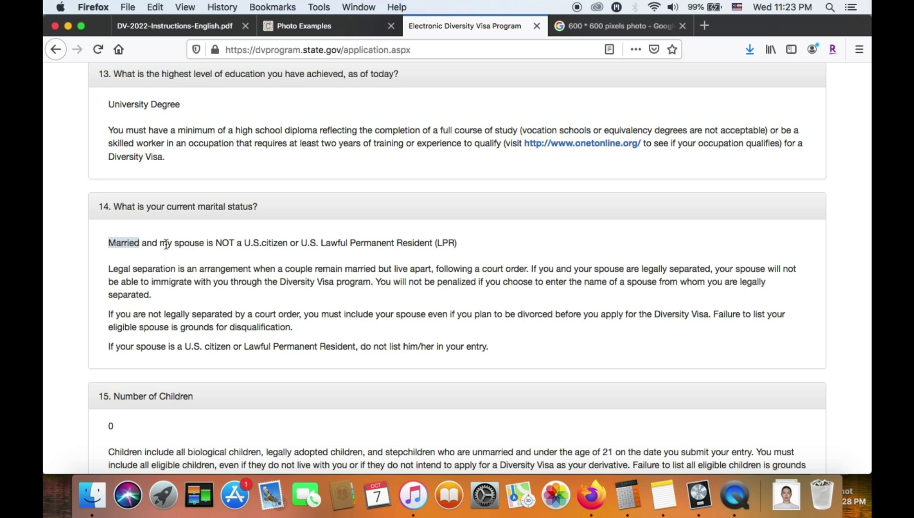
pyautogui.click(140, 245)
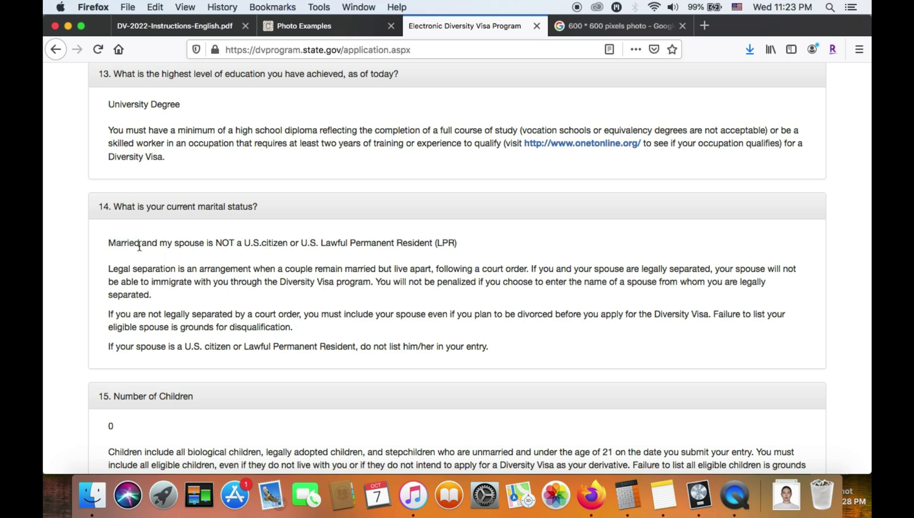